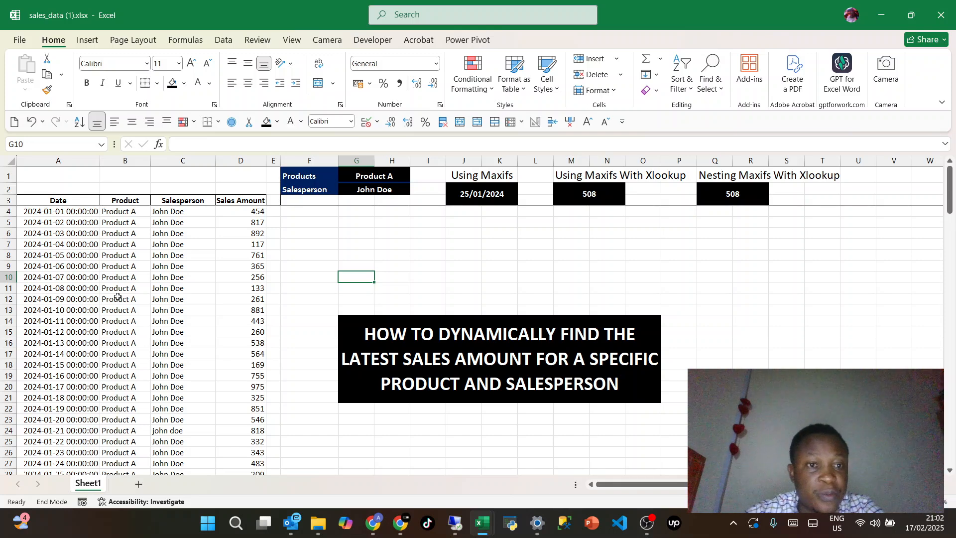
Examine the Date, Product, Salesperson and Sales Amount columns and the product and salesperson criteria in G1 and G2.
{"action": "left_click", "coordinate": [115, 268]}
{"action": "left_click", "coordinate": [73, 243]}
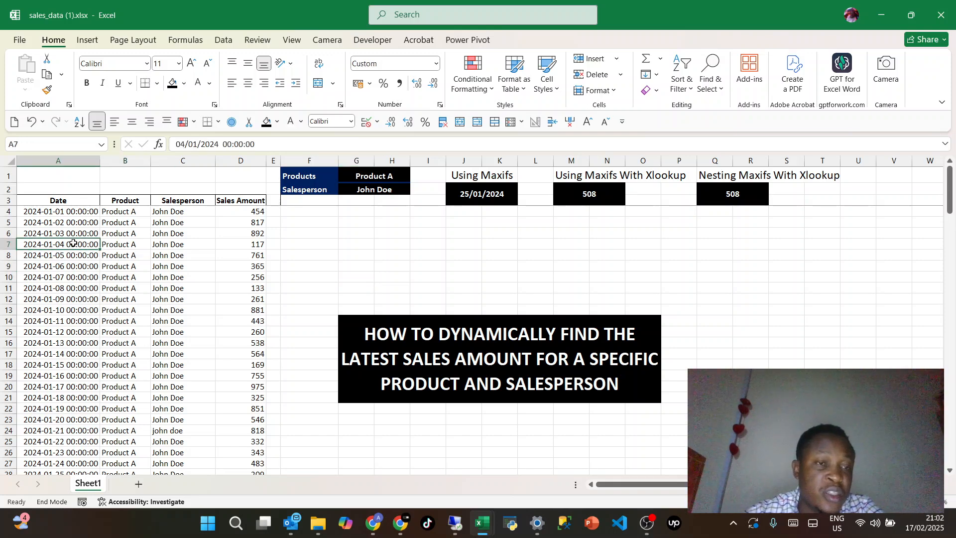
{"action": "left_click", "coordinate": [77, 199]}
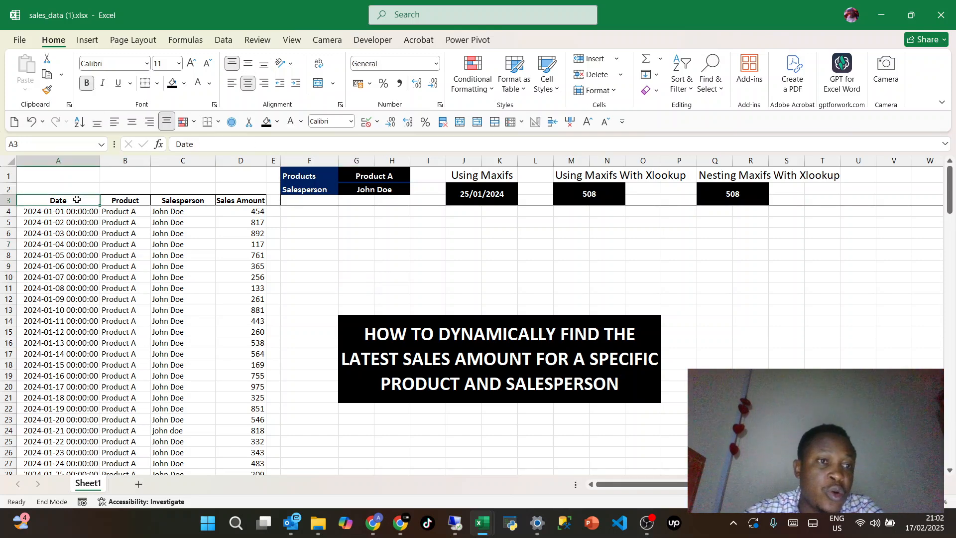
{"action": "left_click", "coordinate": [68, 266]}
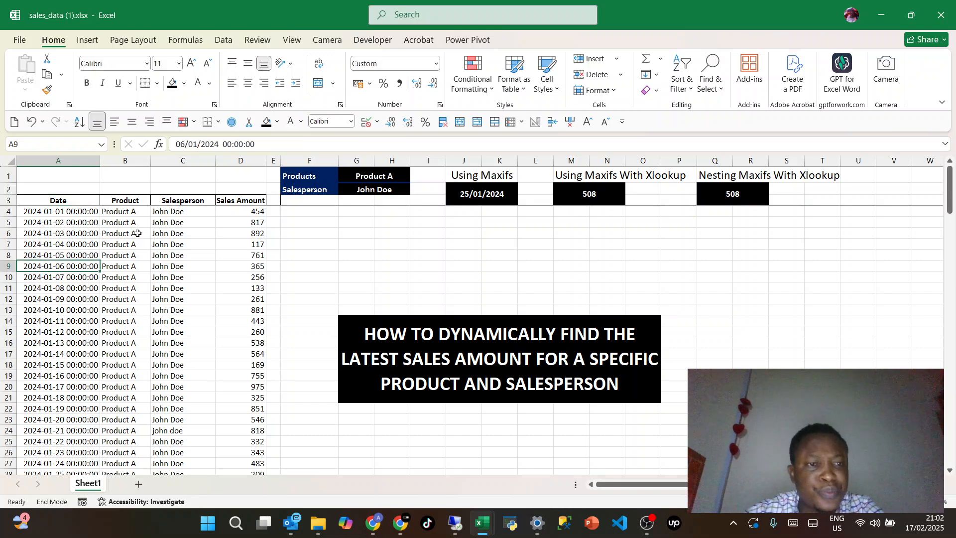
{"action": "left_click", "coordinate": [138, 203]}
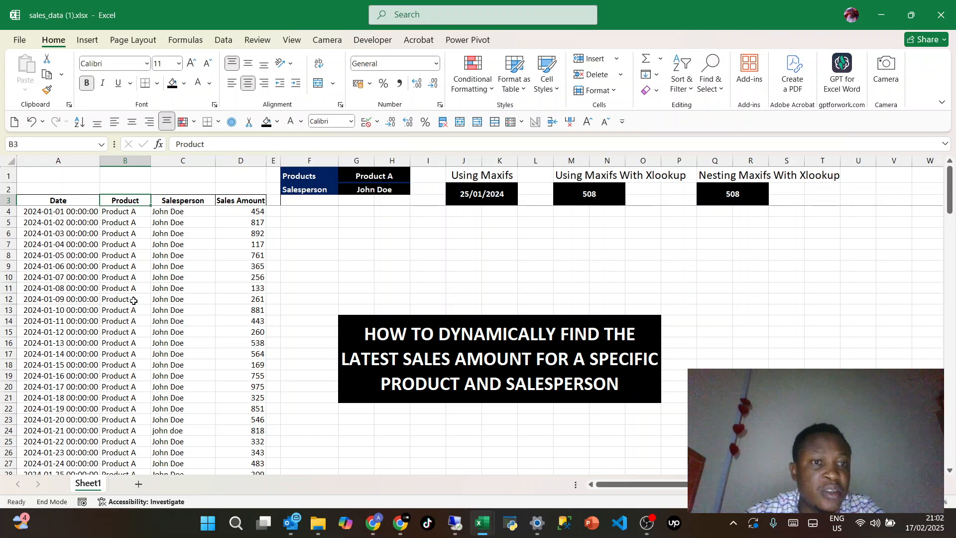
{"action": "left_click", "coordinate": [177, 205]}
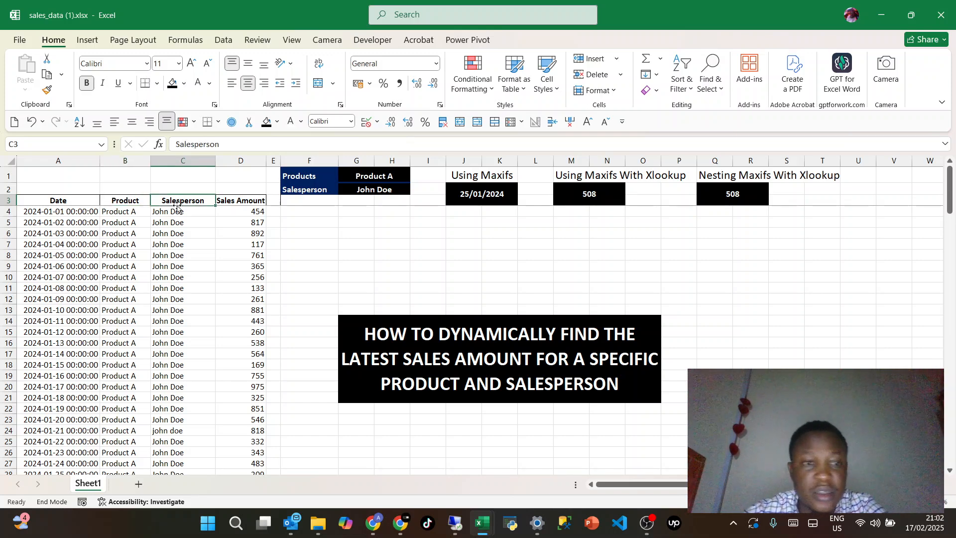
{"action": "left_click", "coordinate": [179, 234]}
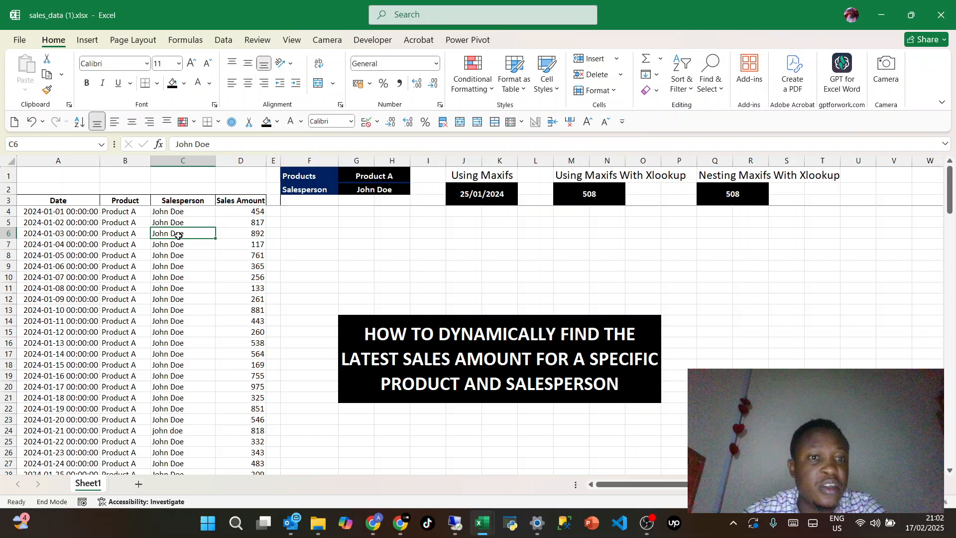
{"action": "left_click", "coordinate": [232, 203]}
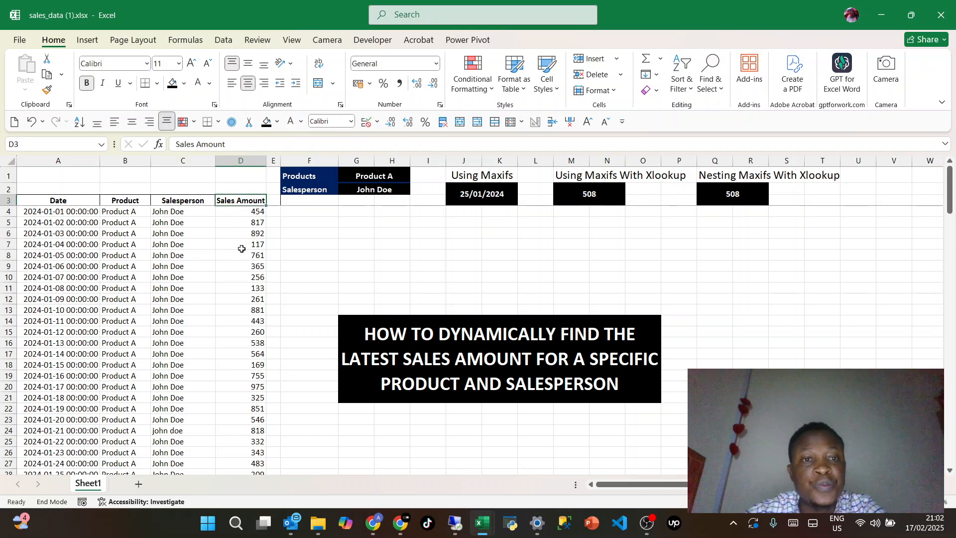
{"action": "left_click", "coordinate": [241, 247]}
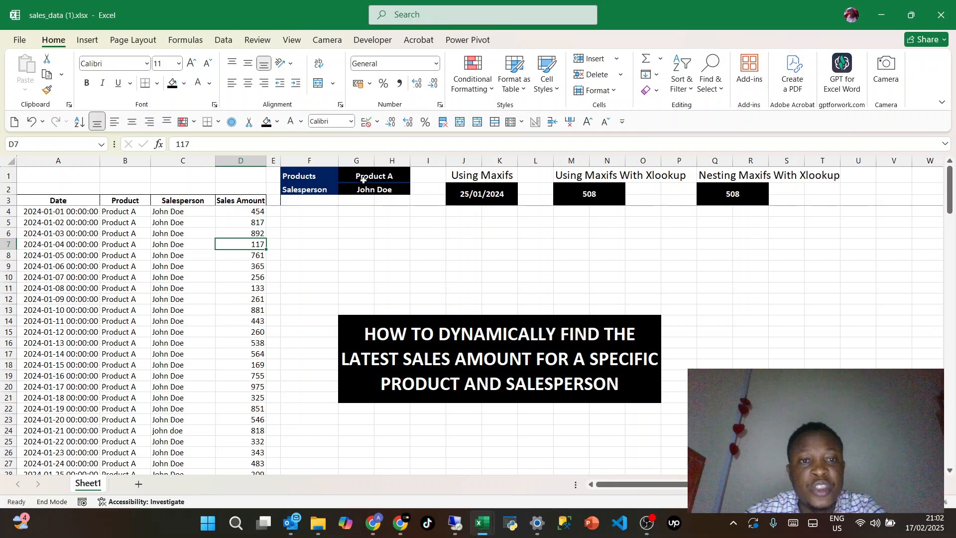
{"action": "left_click", "coordinate": [369, 177]}
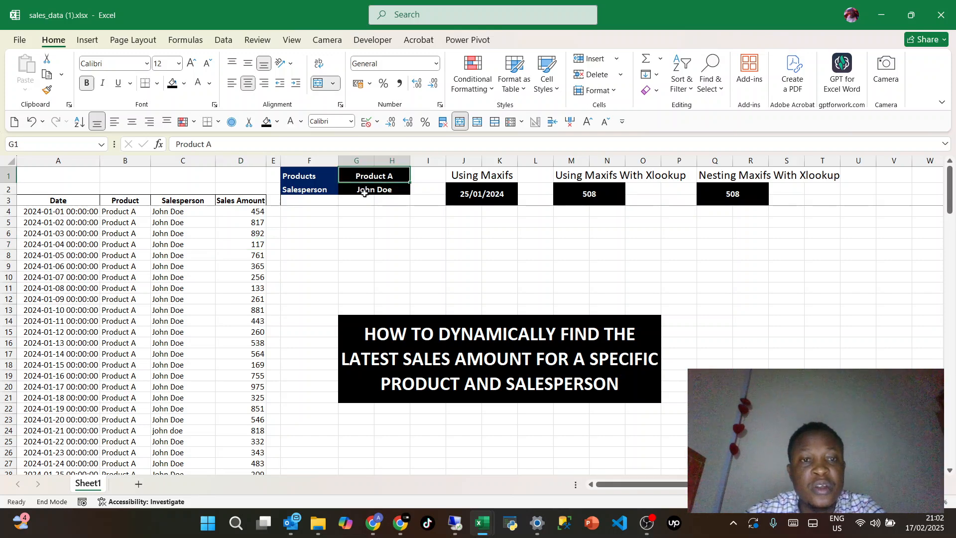
{"action": "left_click", "coordinate": [362, 190]}
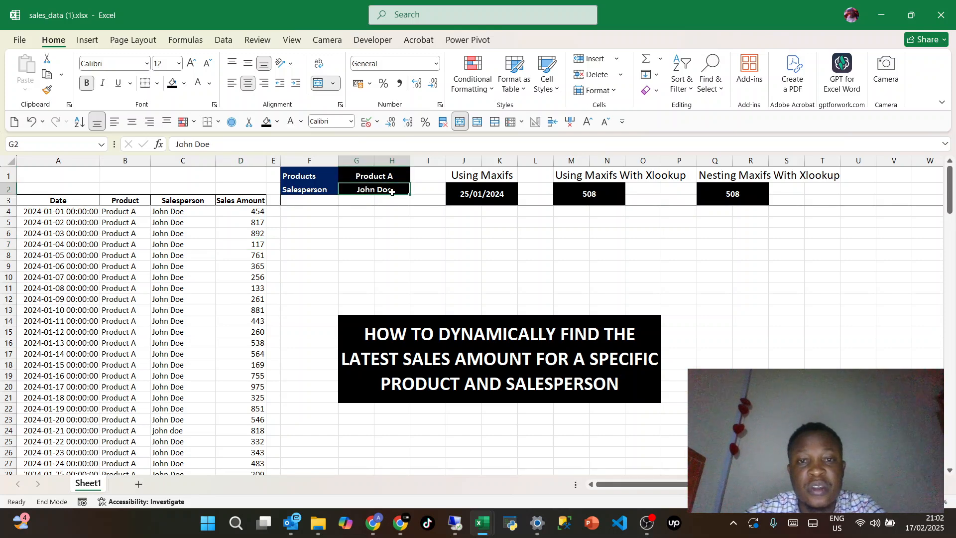
Clear the existing results from J2, M2 and Q2 under the three Maxifs and Xlookup headings.
{"action": "left_click", "coordinate": [471, 201]}
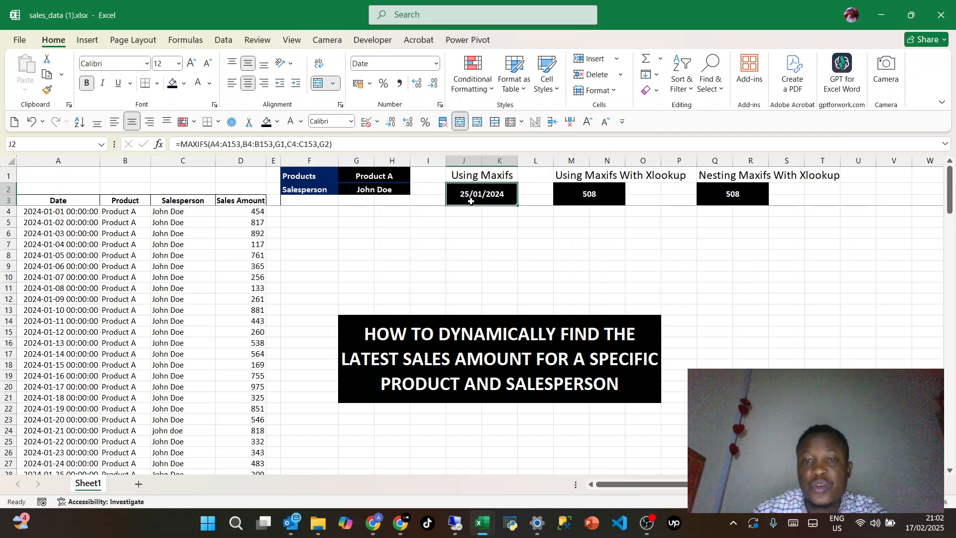
{"action": "key", "text": "Delete"}
{"action": "left_click", "coordinate": [583, 193]}
{"action": "key", "text": "Delete"}
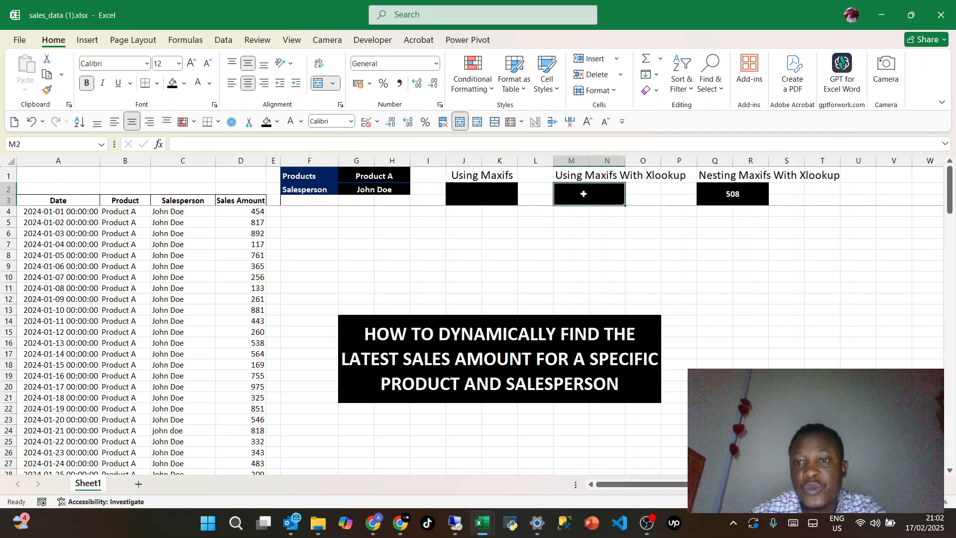
{"action": "left_click", "coordinate": [723, 197]}
{"action": "key", "text": "Delete"}
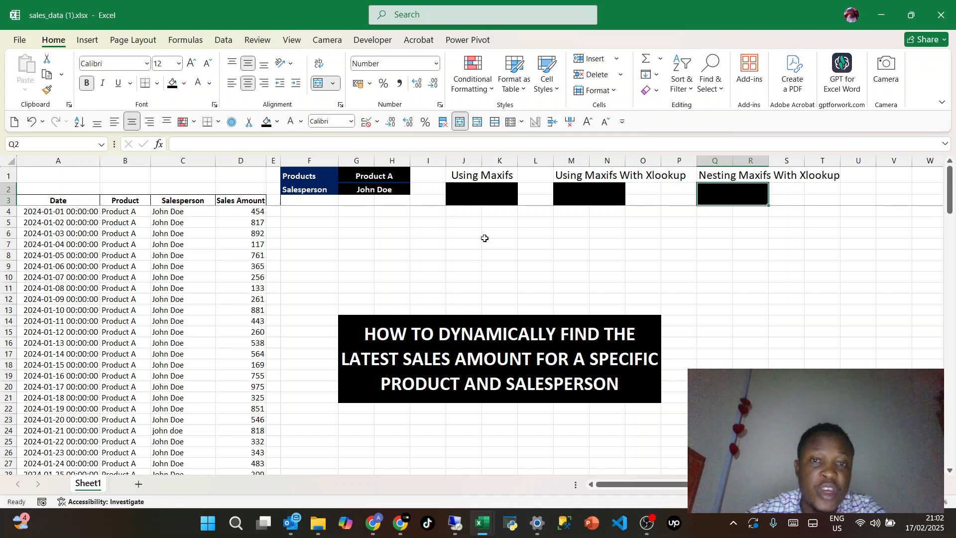
Review the sales records to see how dates and amounts are arranged by product and salesperson.
{"action": "left_click", "coordinate": [245, 211]}
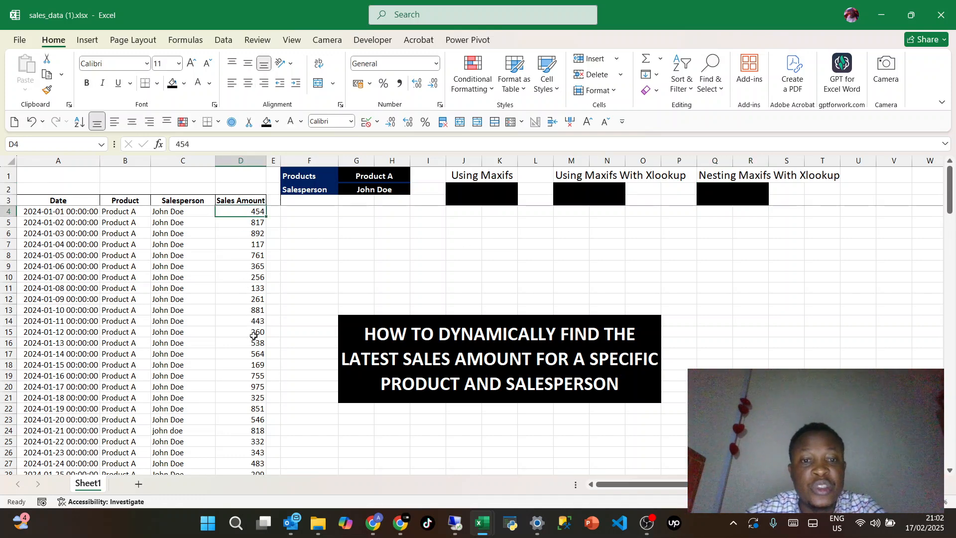
{"action": "left_click", "coordinate": [243, 389]}
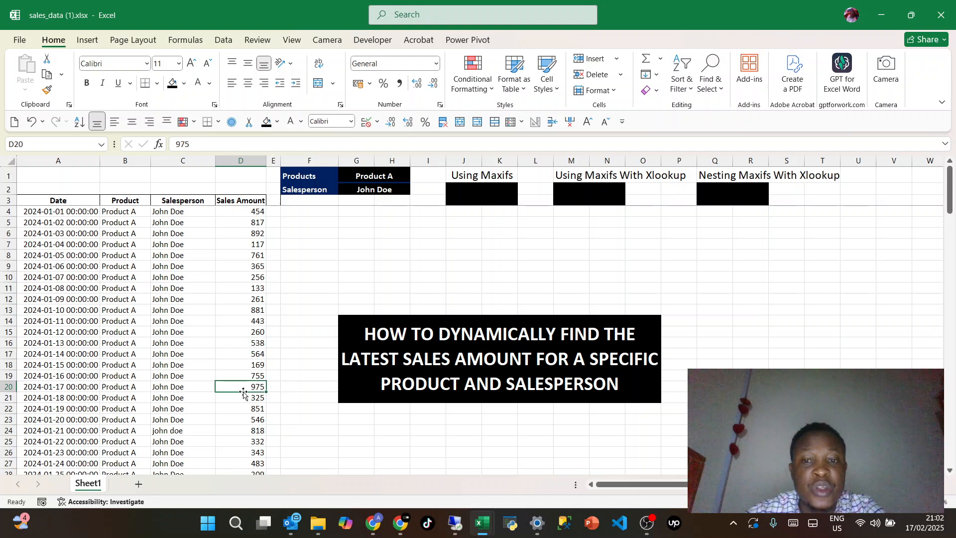
{"action": "left_click", "coordinate": [351, 175]}
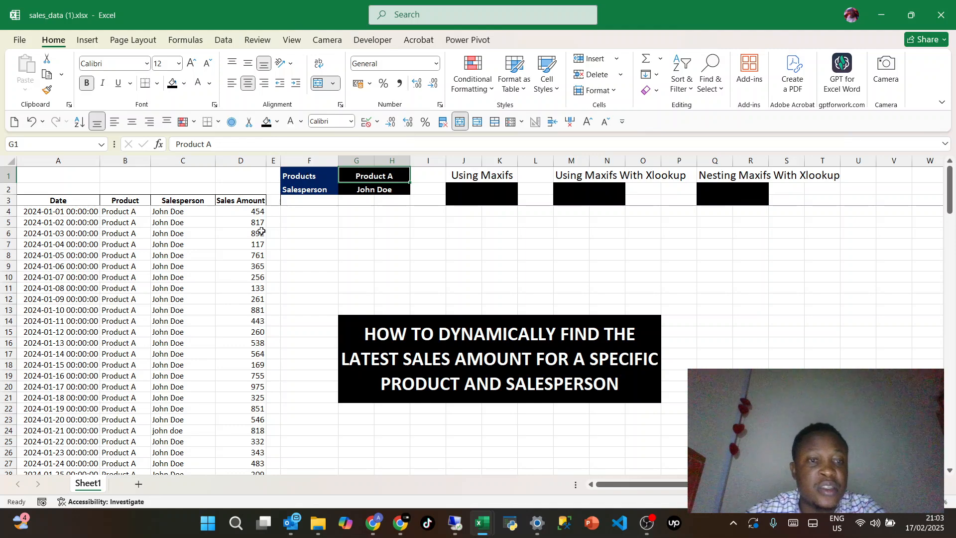
{"action": "left_click", "coordinate": [227, 278]}
{"action": "scroll", "coordinate": [227, 284], "scroll_direction": "down", "scroll_amount": 6}
{"action": "scroll", "coordinate": [227, 284], "scroll_direction": "down", "scroll_amount": 16}
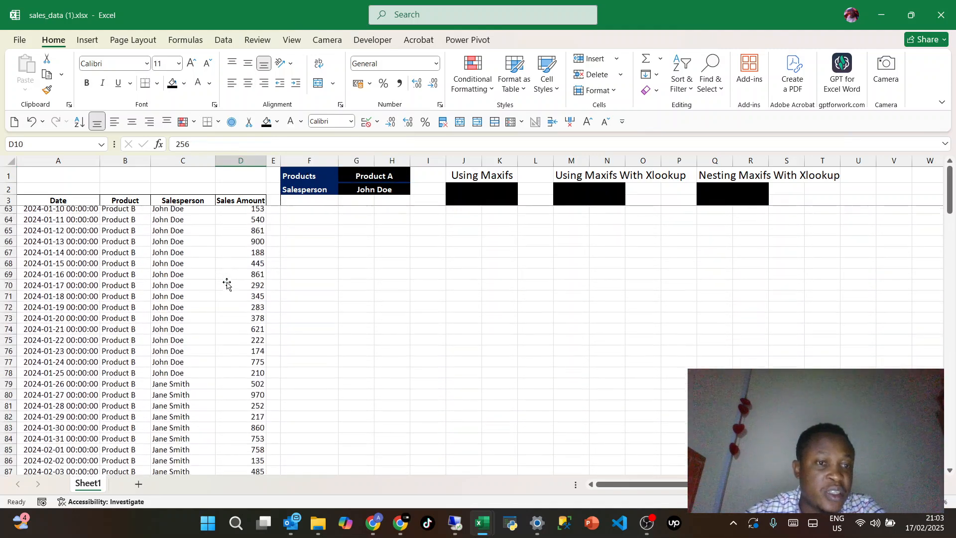
{"action": "scroll", "coordinate": [227, 284], "scroll_direction": "down", "scroll_amount": 1}
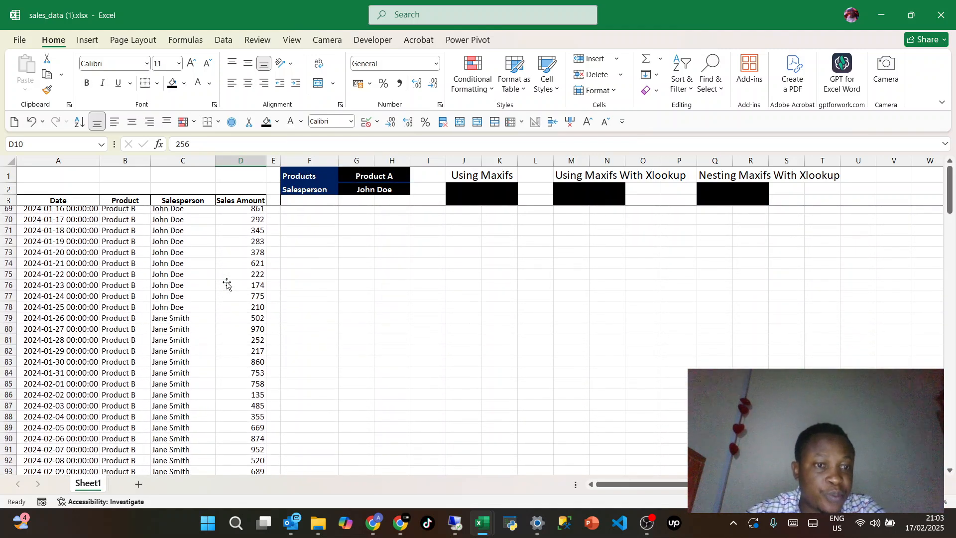
{"action": "left_click", "coordinate": [198, 290]}
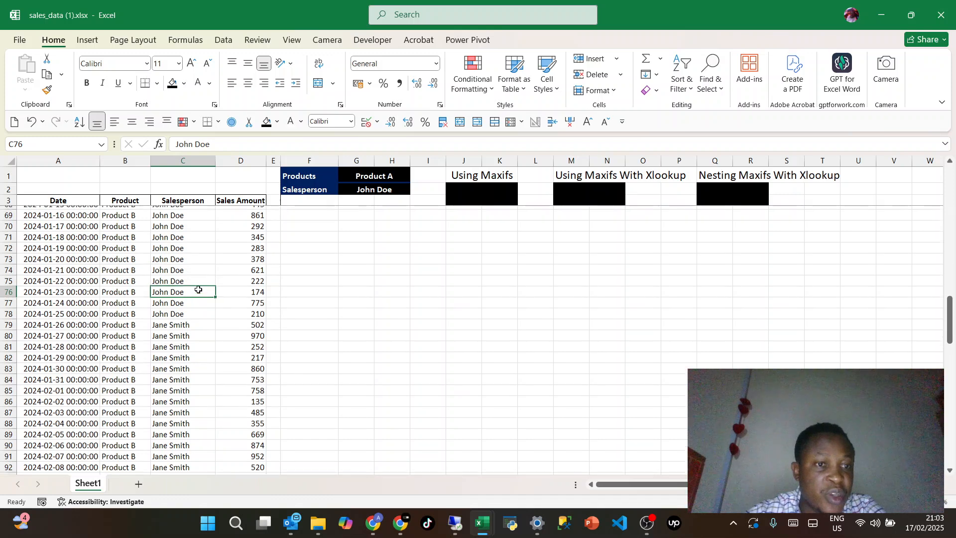
{"action": "scroll", "coordinate": [197, 287], "scroll_direction": "up", "scroll_amount": 3}
{"action": "left_click", "coordinate": [141, 301]}
{"action": "scroll", "coordinate": [140, 301], "scroll_direction": "down", "scroll_amount": 1}
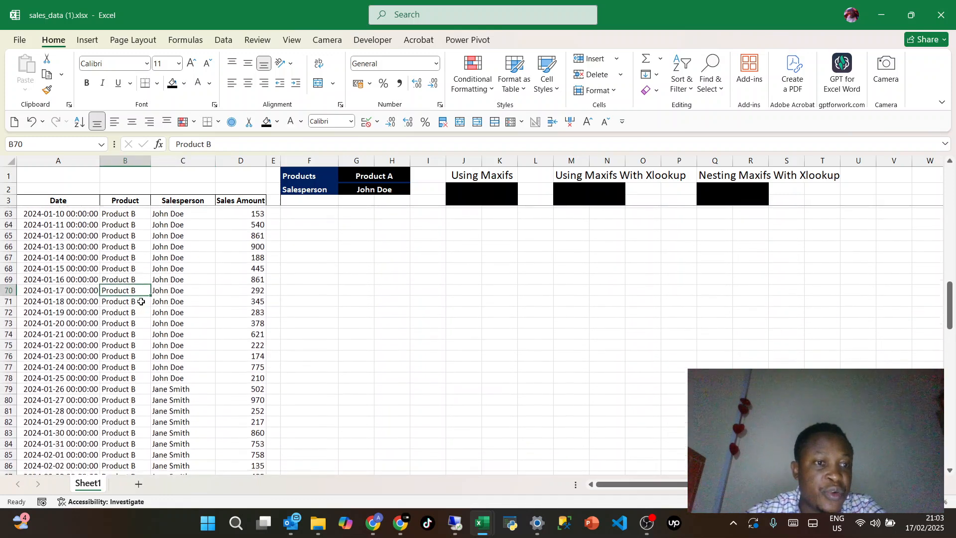
{"action": "left_click", "coordinate": [92, 301]}
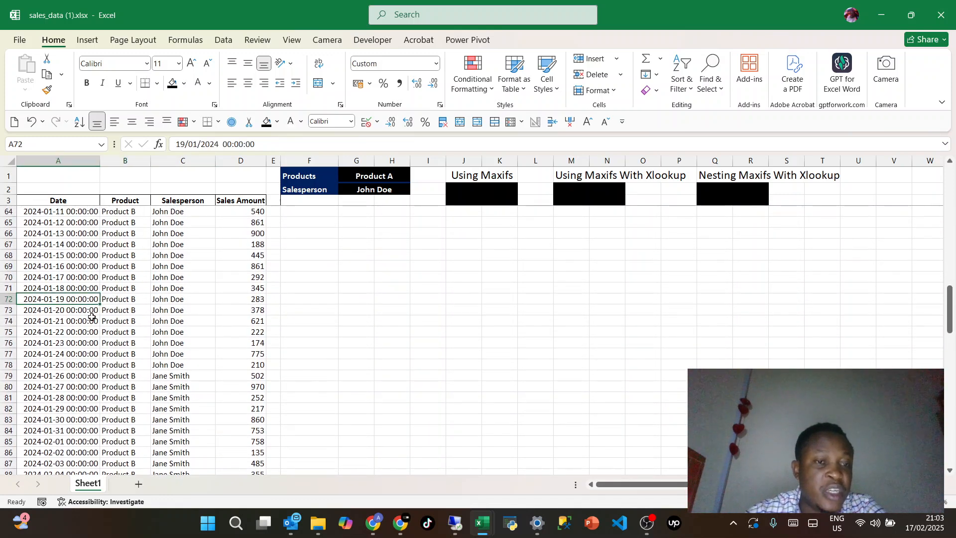
{"action": "scroll", "coordinate": [168, 369], "scroll_direction": "down", "scroll_amount": 8}
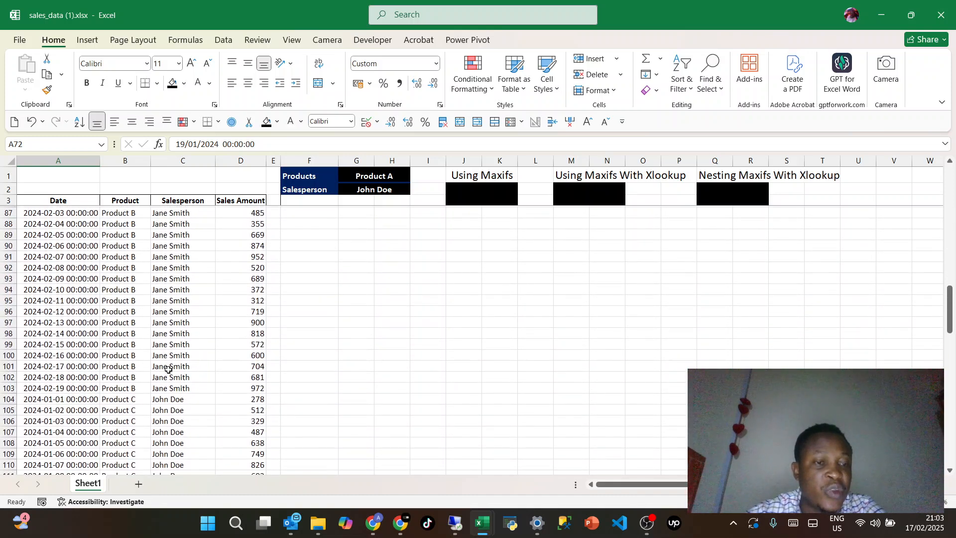
{"action": "scroll", "coordinate": [168, 370], "scroll_direction": "down", "scroll_amount": 1}
{"action": "left_click", "coordinate": [257, 386]}
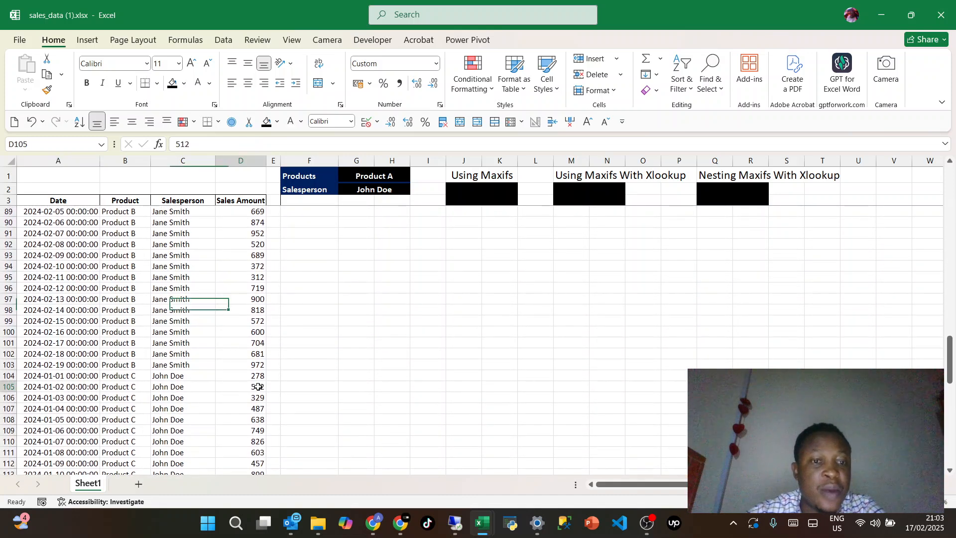
{"action": "scroll", "coordinate": [185, 294], "scroll_direction": "up", "scroll_amount": 3}
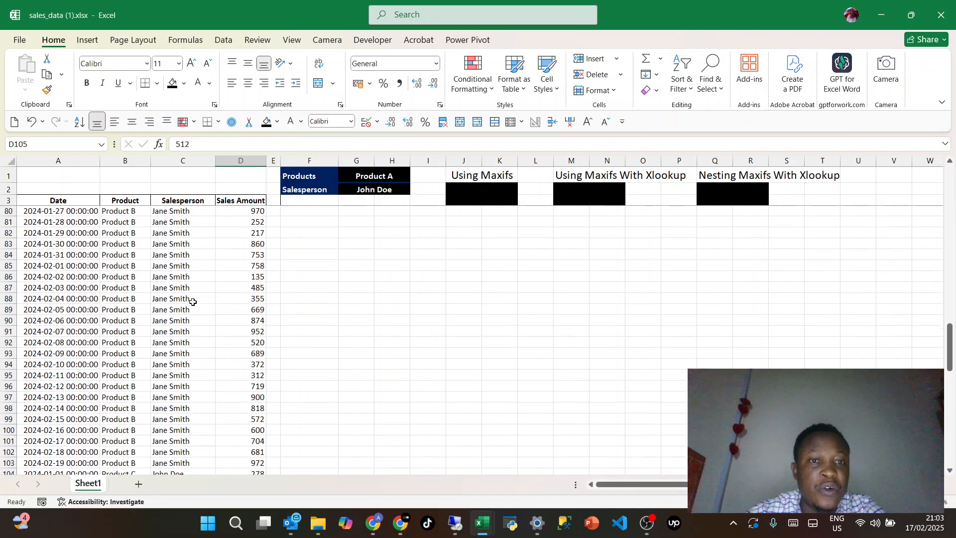
{"action": "scroll", "coordinate": [162, 394], "scroll_direction": "up", "scroll_amount": 7}
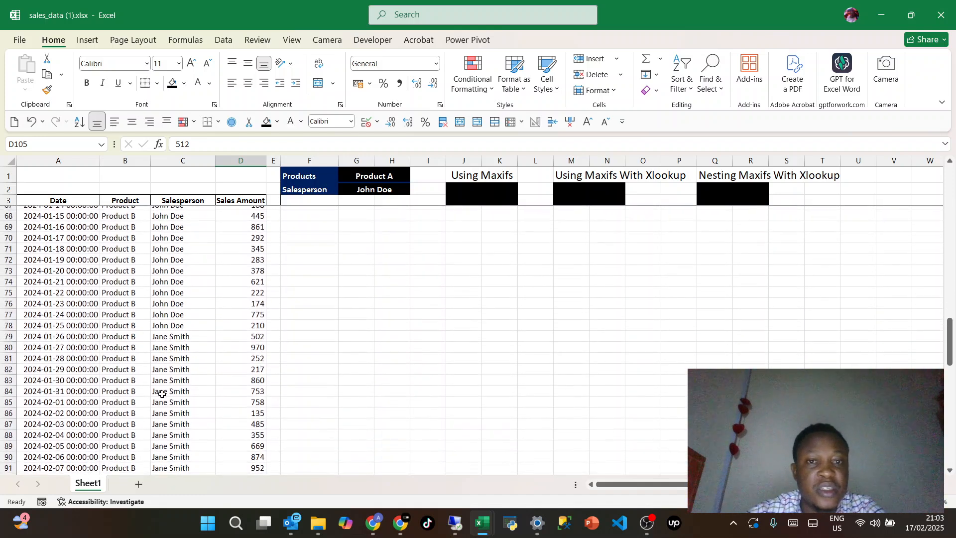
{"action": "scroll", "coordinate": [162, 394], "scroll_direction": "up", "scroll_amount": 2}
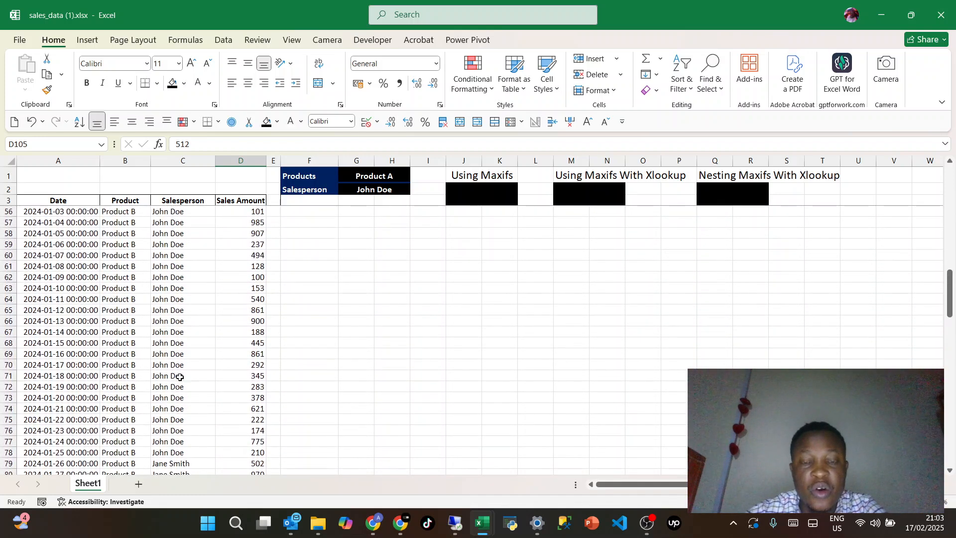
Look over the result cells J2, M2 and Q2, the date column down to its last record, and the criteria cells.
{"action": "left_click", "coordinate": [474, 190]}
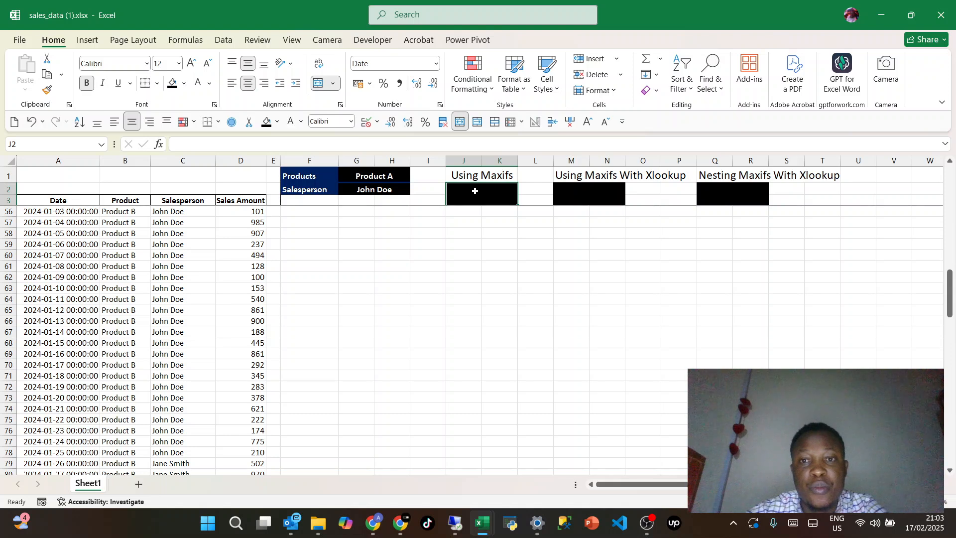
{"action": "left_click", "coordinate": [589, 192]}
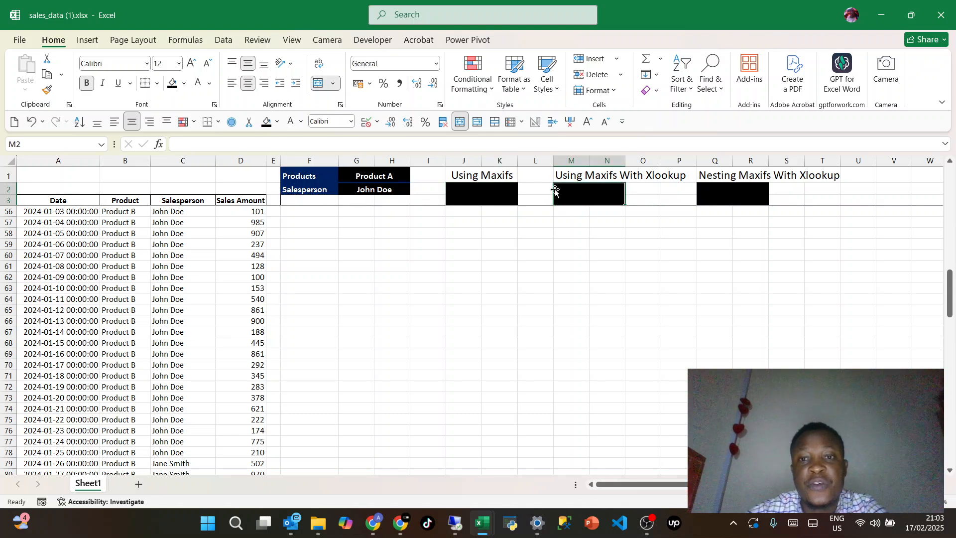
{"action": "left_click", "coordinate": [725, 187]}
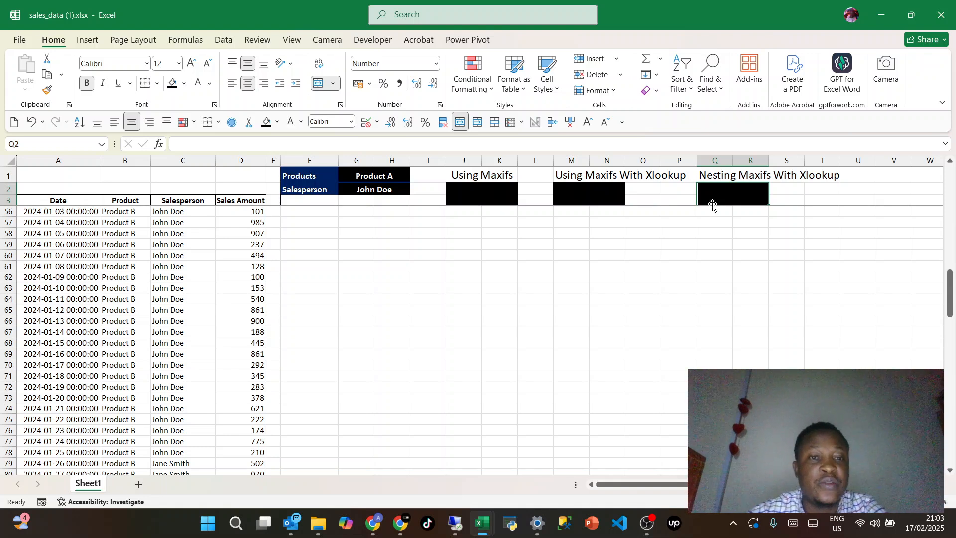
{"action": "left_click", "coordinate": [471, 193]}
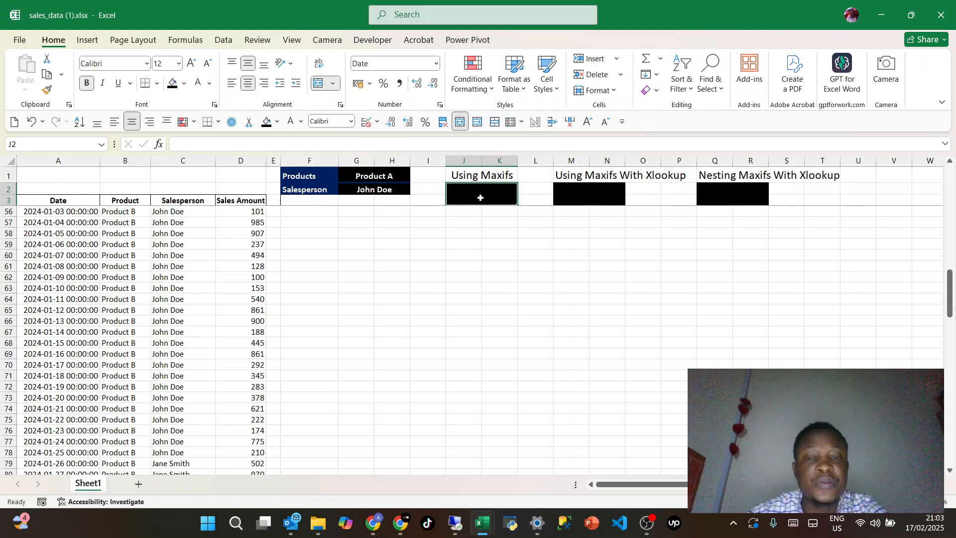
{"action": "left_click", "coordinate": [65, 301]}
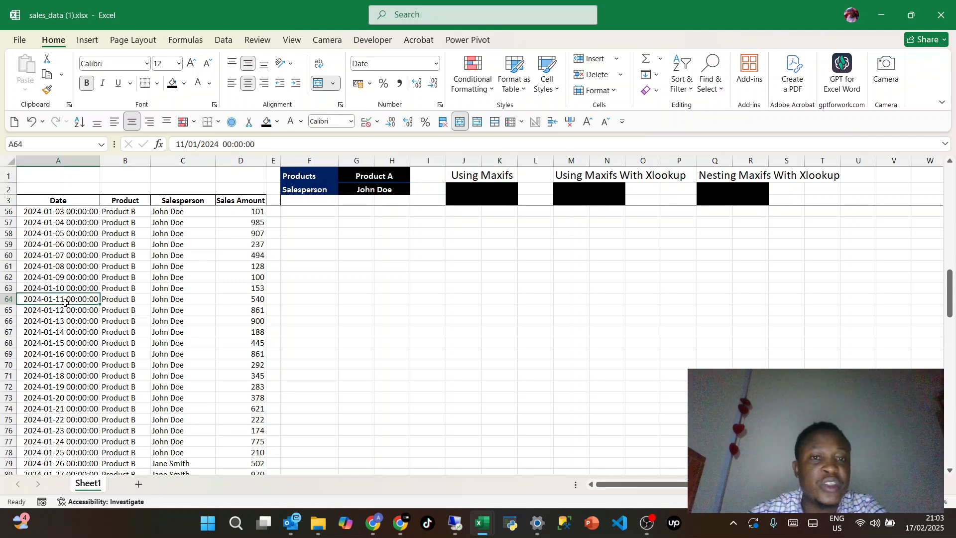
{"action": "scroll", "coordinate": [66, 303], "scroll_direction": "down", "scroll_amount": 11}
{"action": "scroll", "coordinate": [65, 303], "scroll_direction": "down", "scroll_amount": 9}
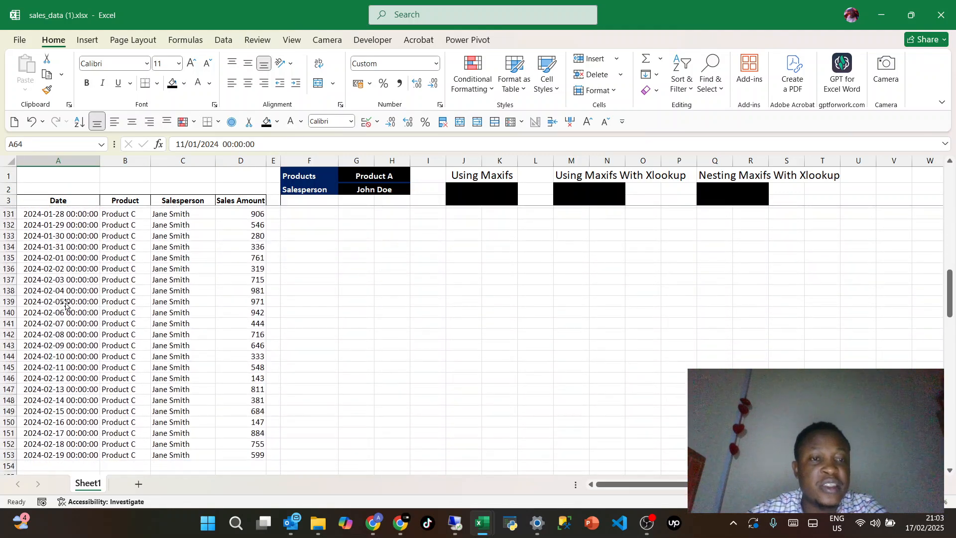
{"action": "scroll", "coordinate": [66, 303], "scroll_direction": "up", "scroll_amount": 15}
{"action": "scroll", "coordinate": [66, 303], "scroll_direction": "up", "scroll_amount": 15}
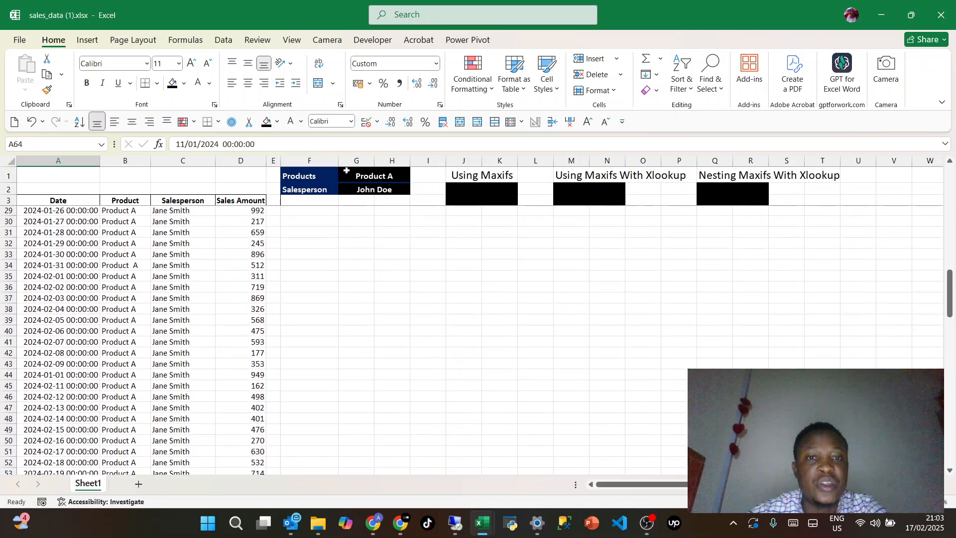
{"action": "left_click", "coordinate": [356, 177]}
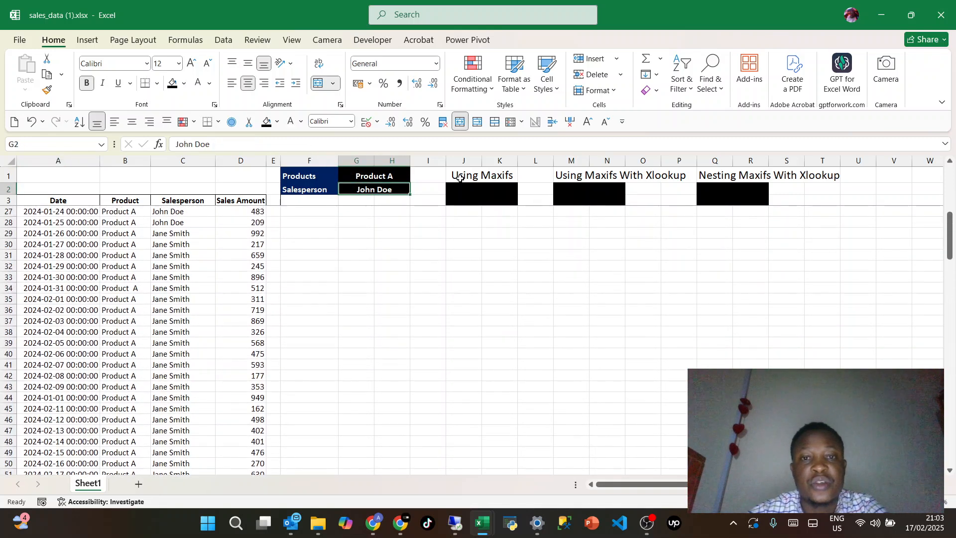
Start a MAXIFS formula in J2 with the dates in A4:A153 as the maximum range.
{"action": "left_click", "coordinate": [467, 195]}
{"action": "type", "text": "=M"}
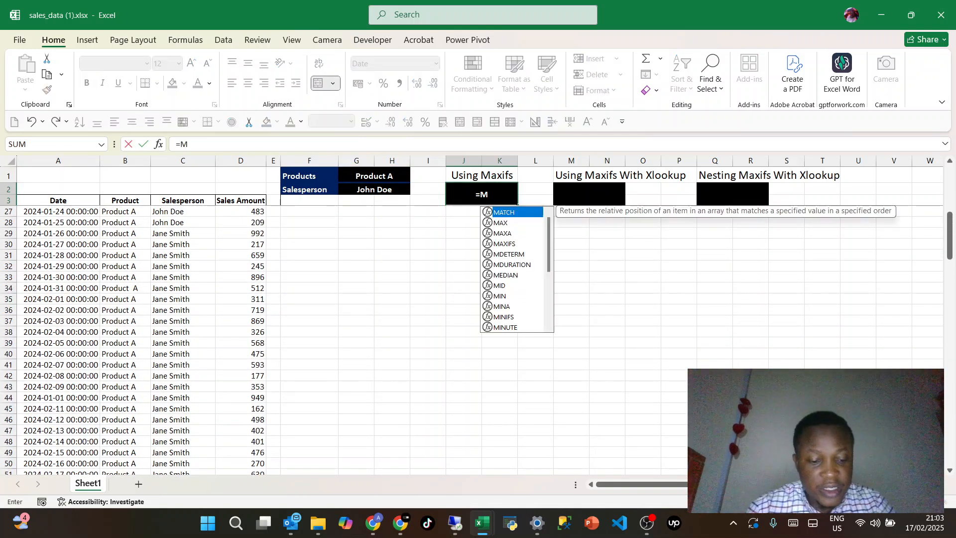
{"action": "type", "text": "AXIFS"}
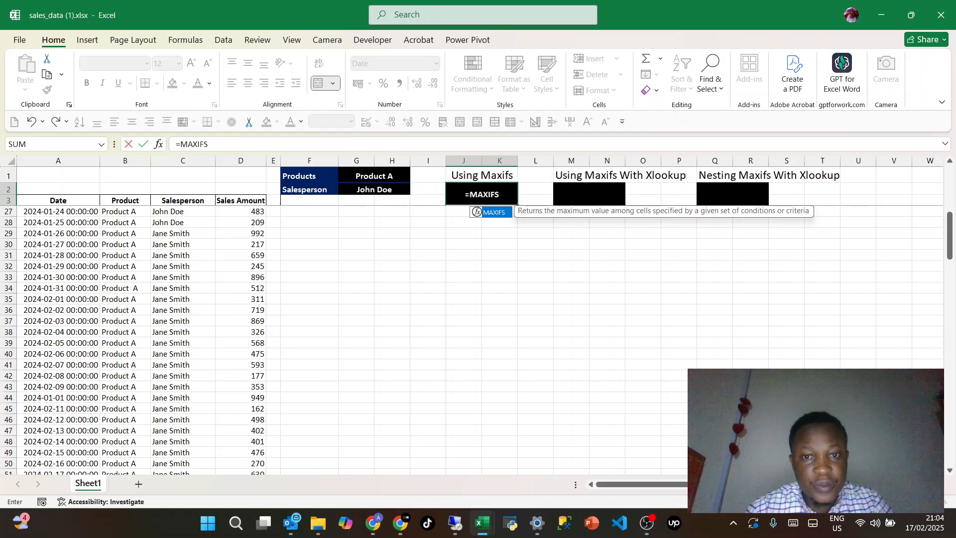
{"action": "type", "text": "("}
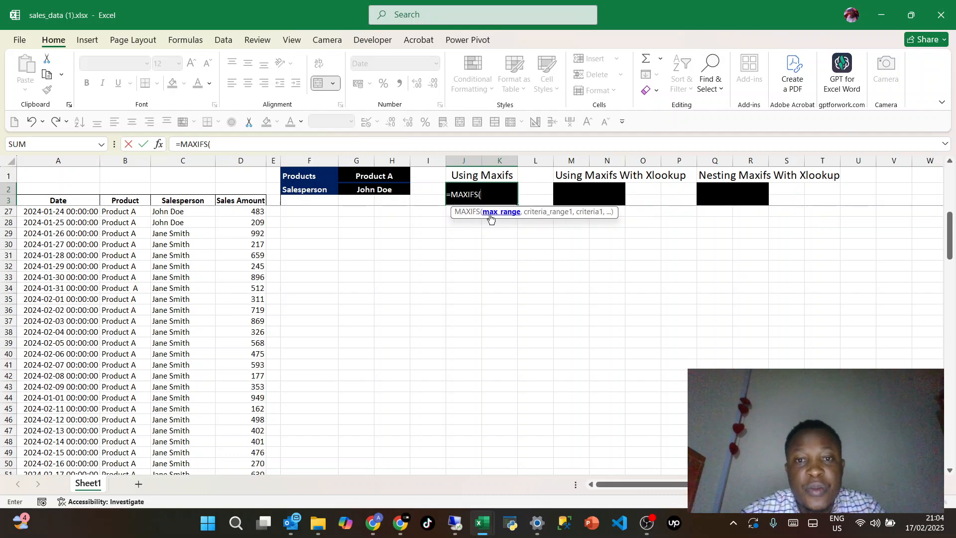
{"action": "left_click", "coordinate": [77, 202]}
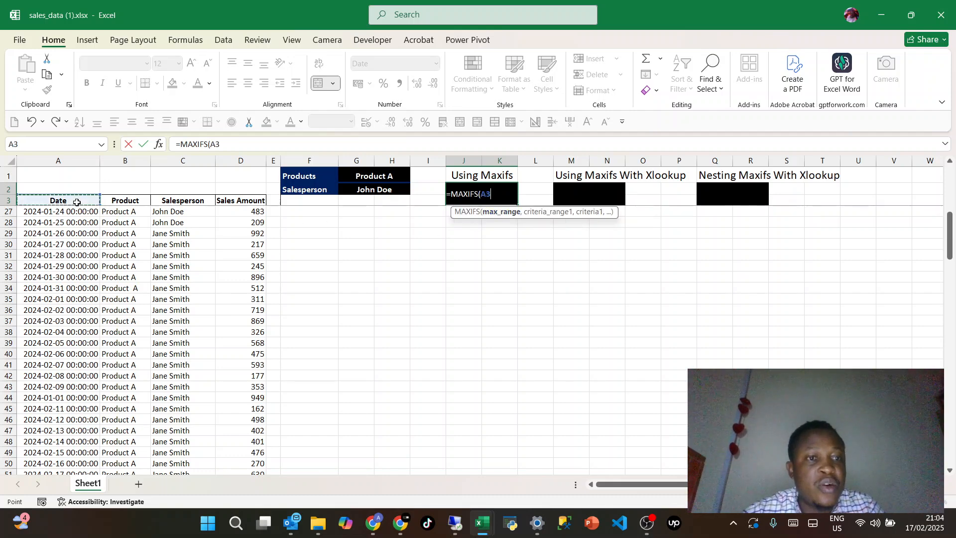
{"action": "key", "text": "Down"}
{"action": "key", "text": "ctrl+shift+Down"}
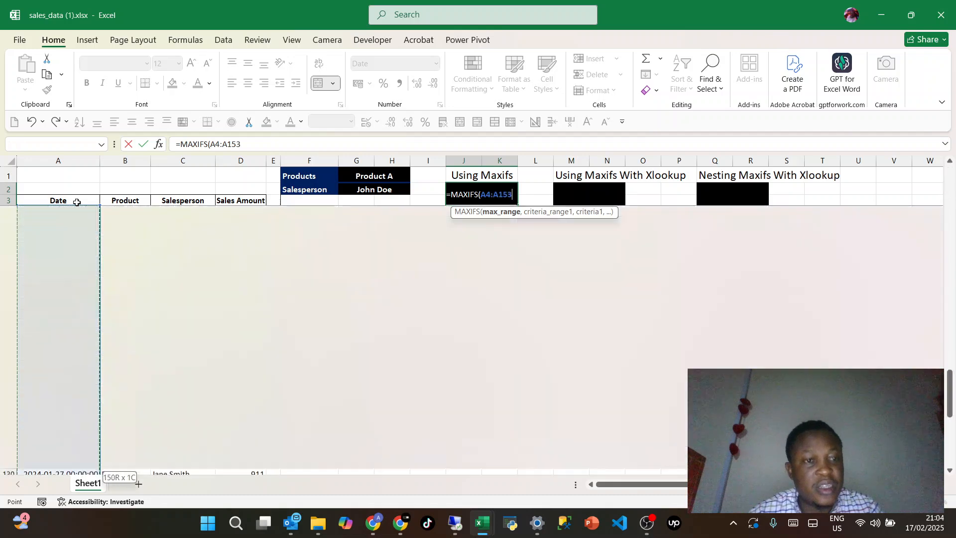
{"action": "type", "text": ","}
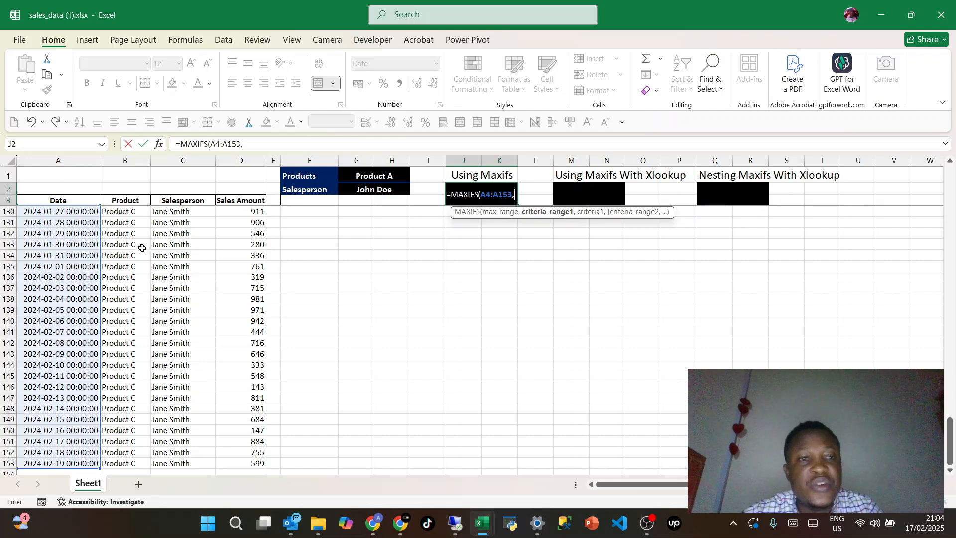
Add the product column B4:B153 as the first criteria range, with G1 as its criterion.
{"action": "left_click", "coordinate": [118, 201]}
{"action": "key", "text": "Down"}
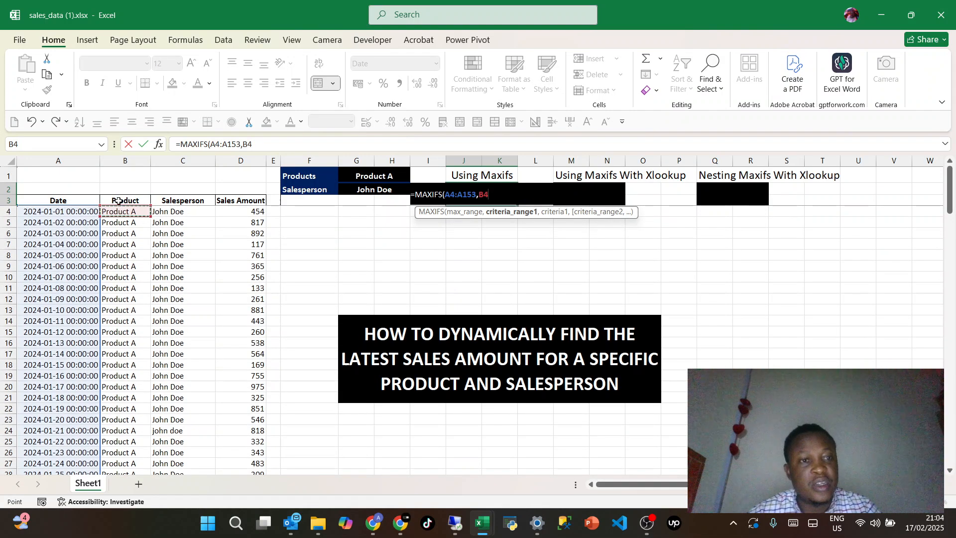
{"action": "key", "text": "ctrl+shift+Down"}
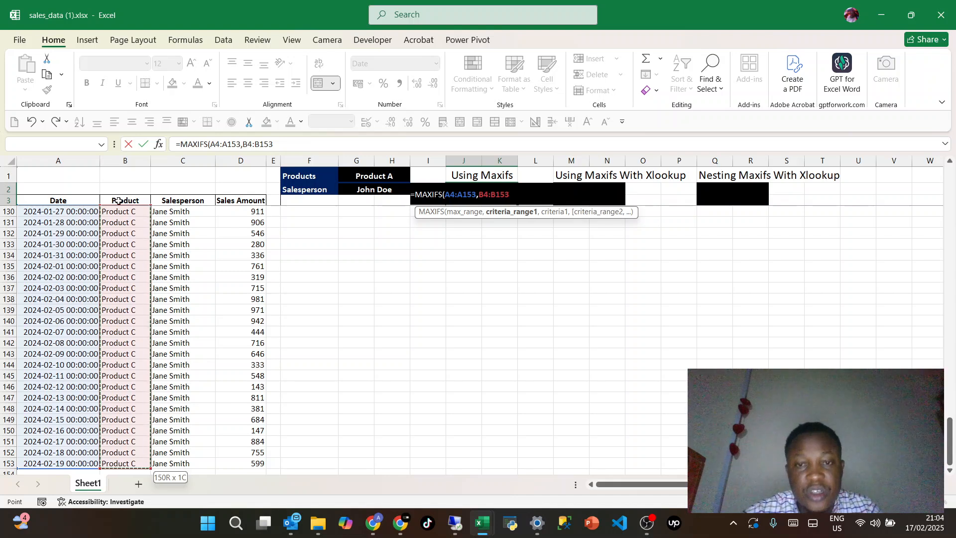
{"action": "type", "text": ","}
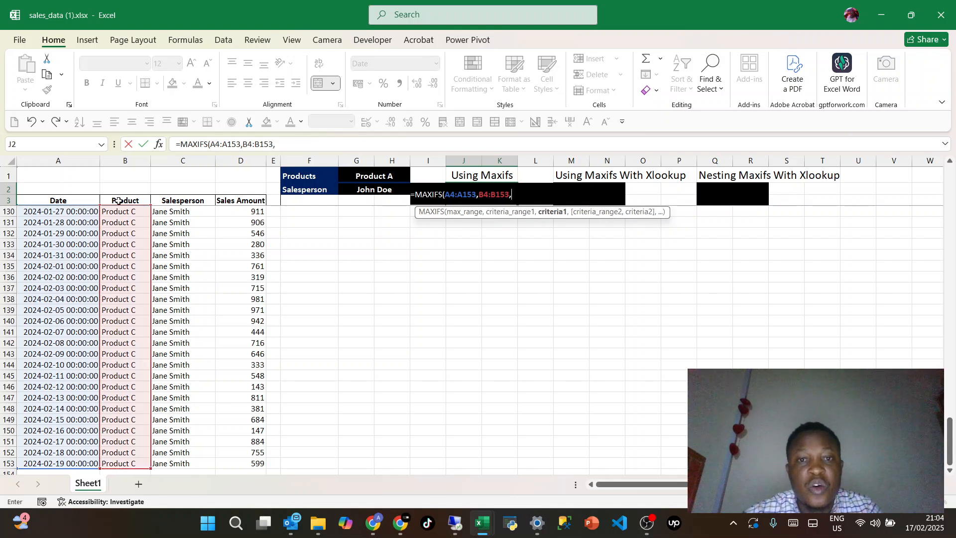
{"action": "left_click", "coordinate": [375, 178]}
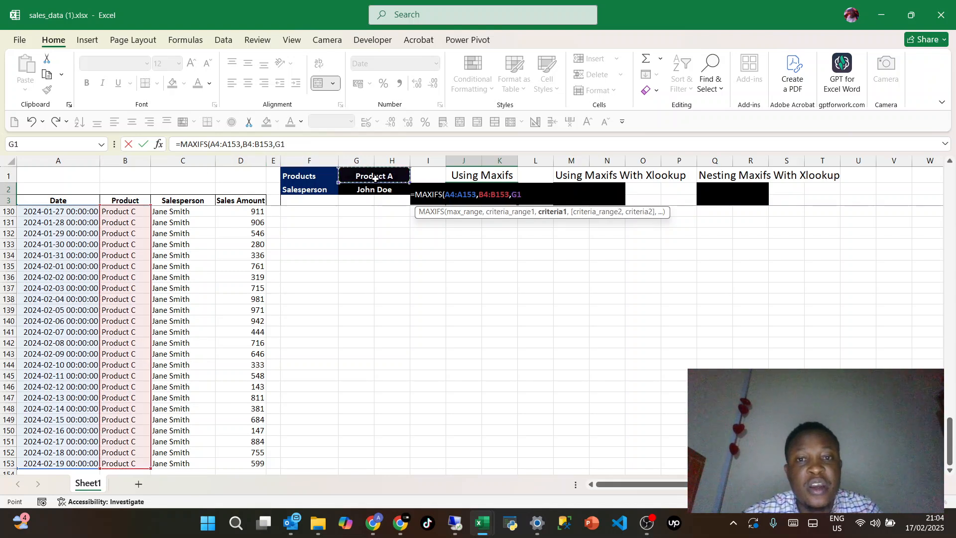
{"action": "type", "text": ","}
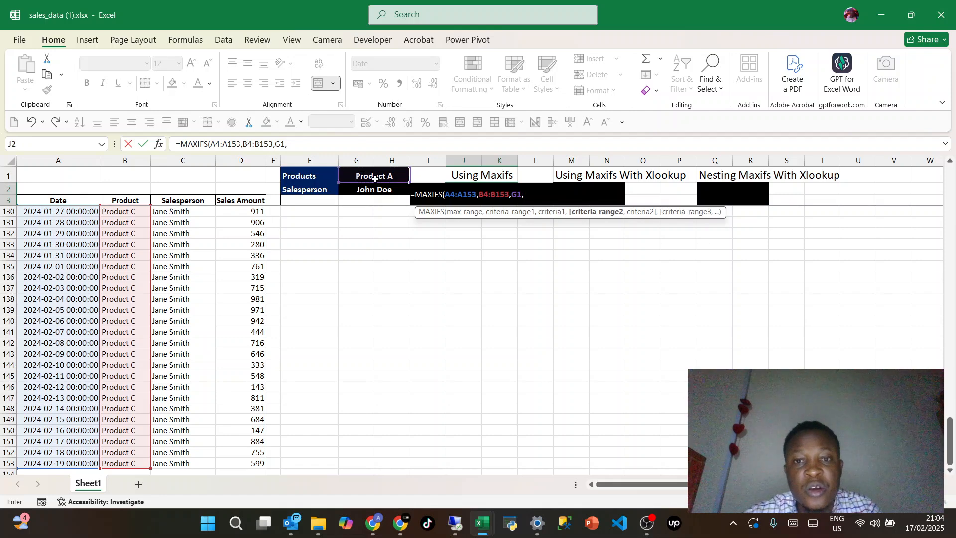
Add the salesperson column C4:C153 with criterion G2 and complete the MAXIFS formula in J2.
{"action": "left_click", "coordinate": [181, 204]}
{"action": "key", "text": "Down"}
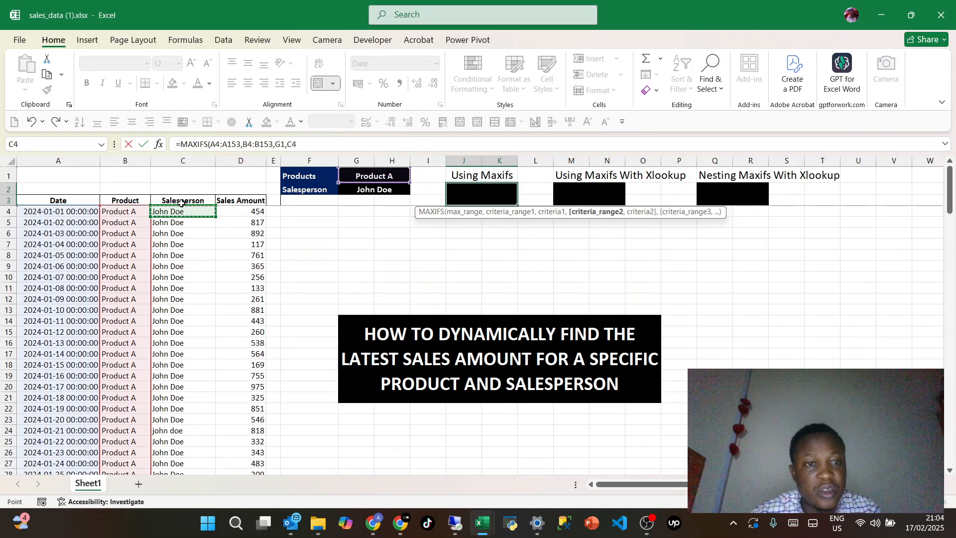
{"action": "key", "text": "ctrl+shift+Down"}
{"action": "type", "text": ","}
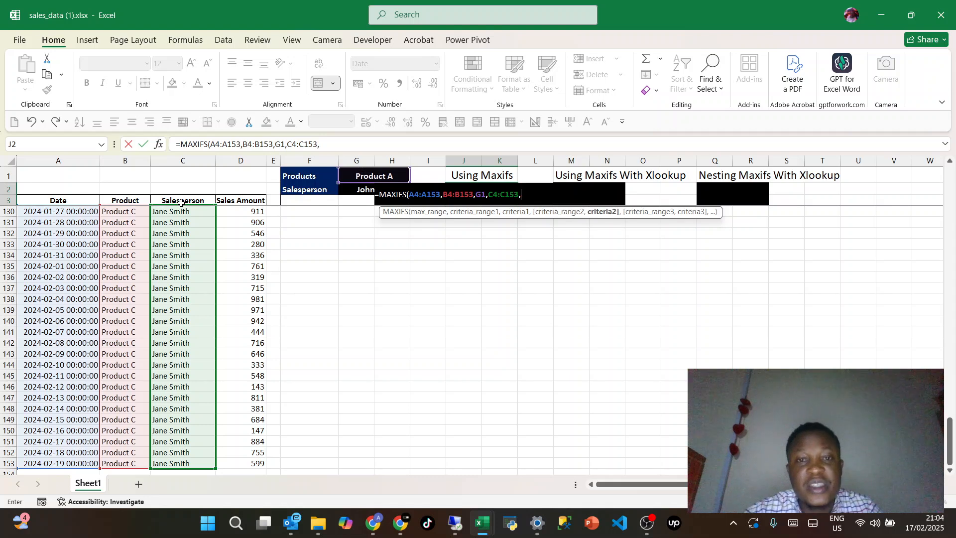
{"action": "left_click", "coordinate": [360, 190]}
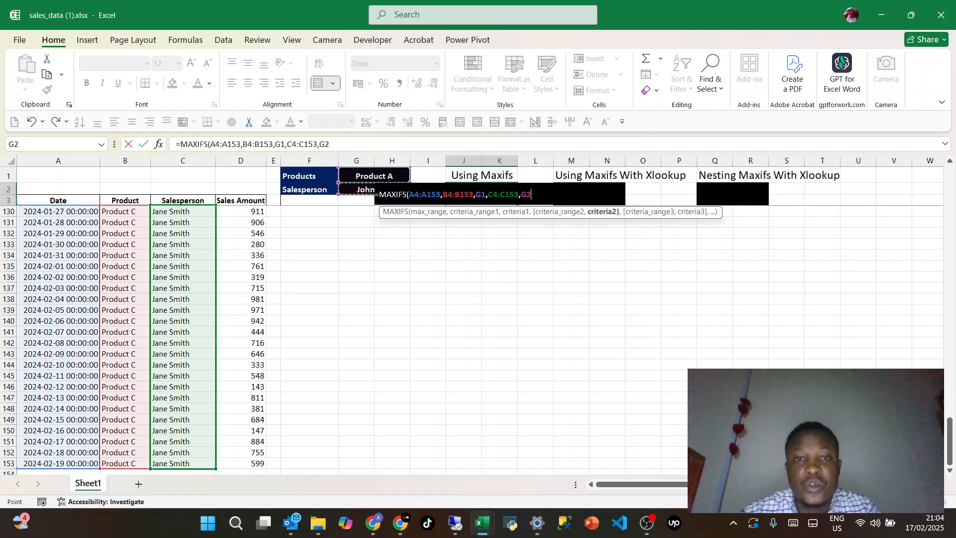
{"action": "type", "text": ")"}
{"action": "key", "text": "Return"}
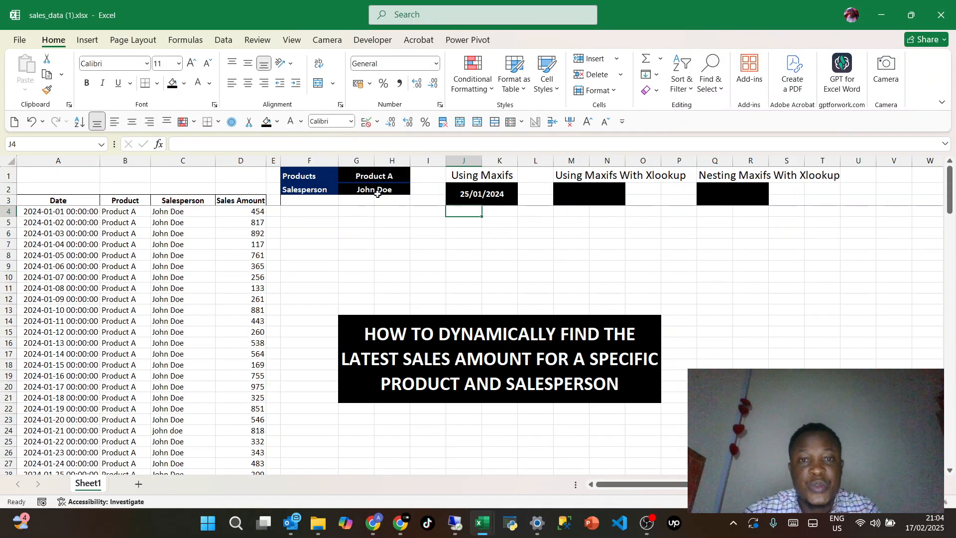
Compare the MAXIFS date in J2 with the criteria and look through the sales records for the salesperson's last entry.
{"action": "left_click", "coordinate": [476, 196]}
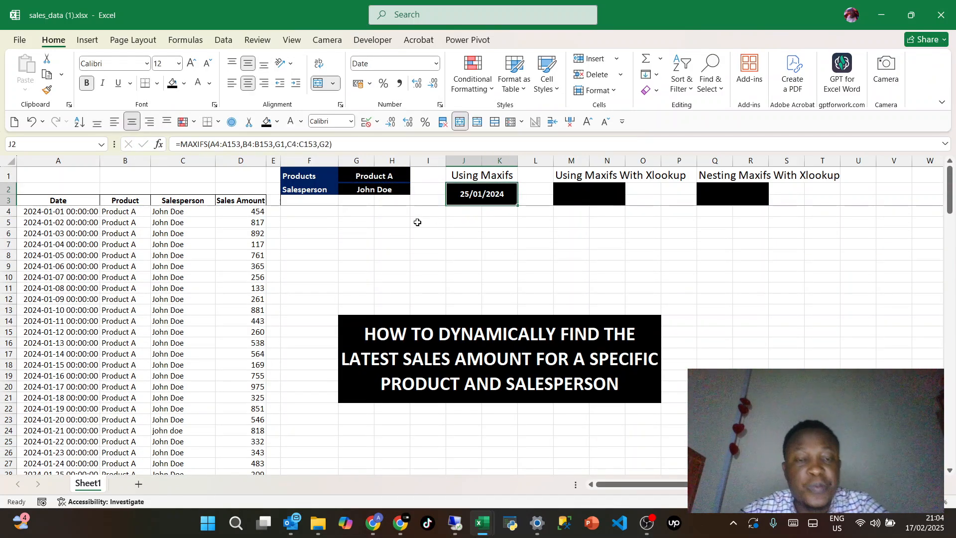
{"action": "left_click", "coordinate": [379, 192]}
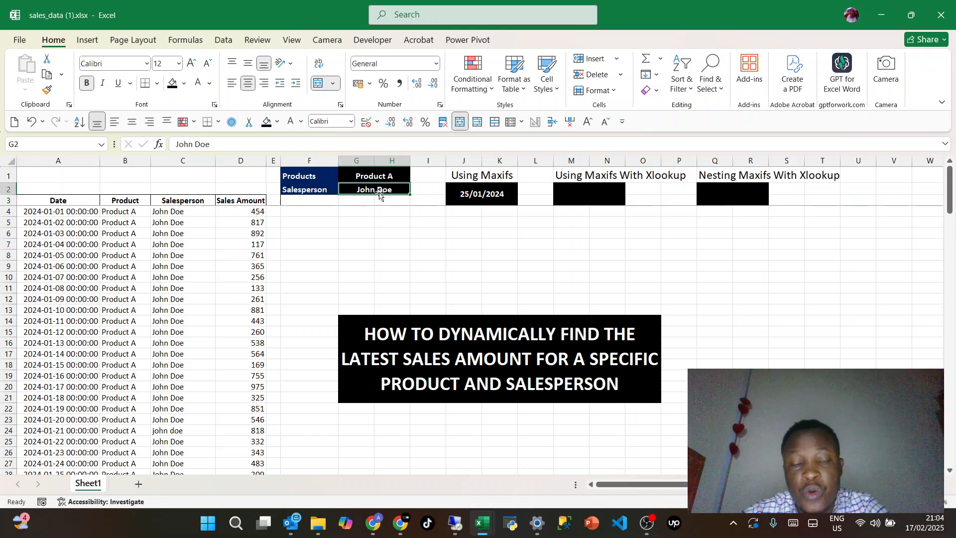
{"action": "left_click", "coordinate": [463, 199]}
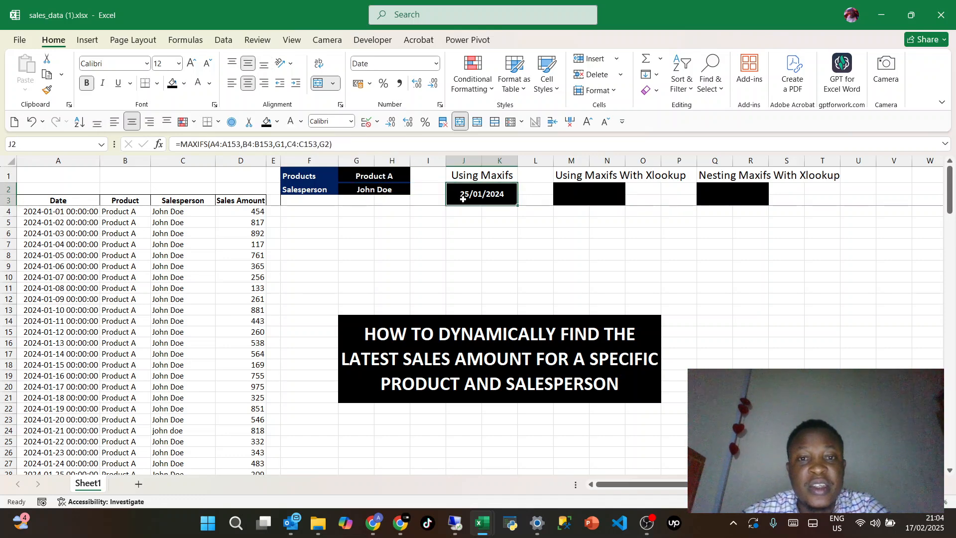
{"action": "left_click", "coordinate": [176, 375]}
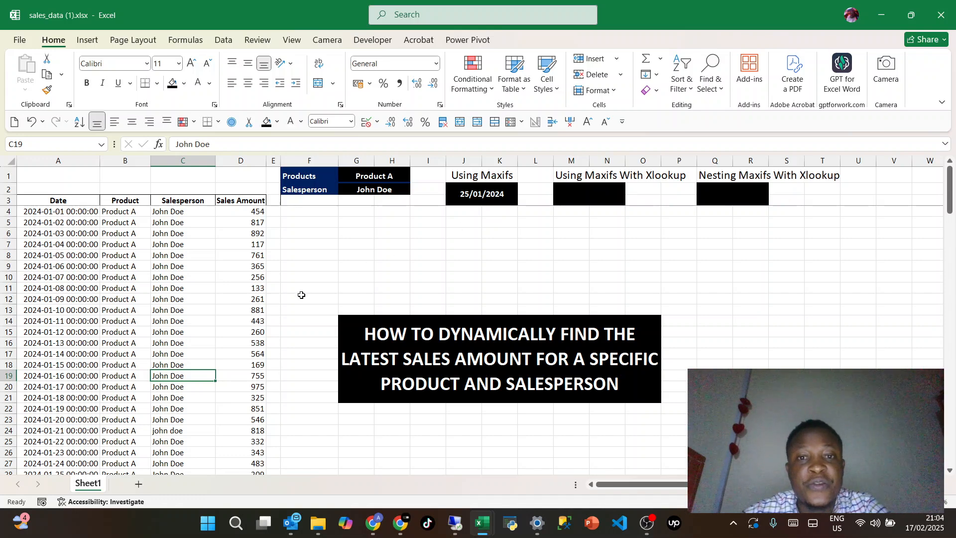
{"action": "scroll", "coordinate": [141, 425], "scroll_direction": "down", "scroll_amount": 16}
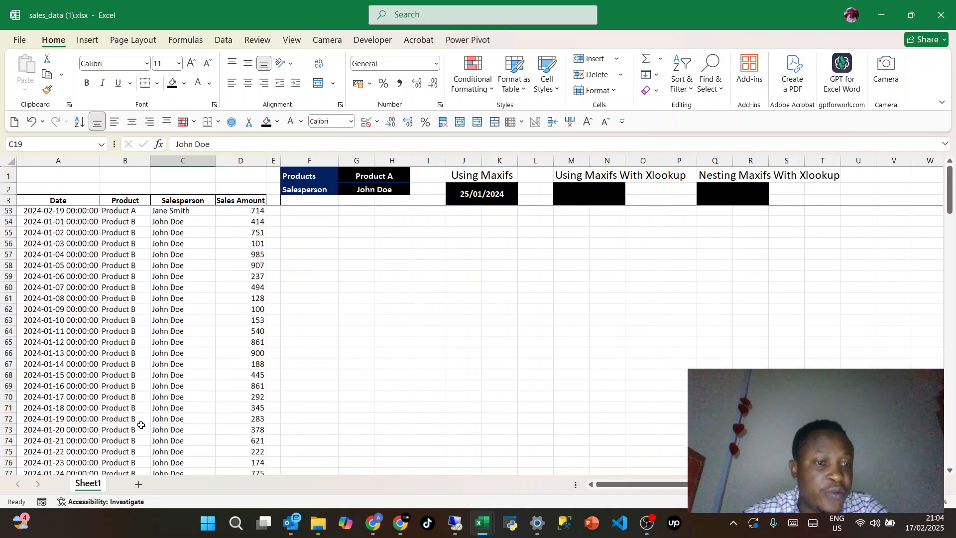
{"action": "scroll", "coordinate": [141, 425], "scroll_direction": "down", "scroll_amount": 8}
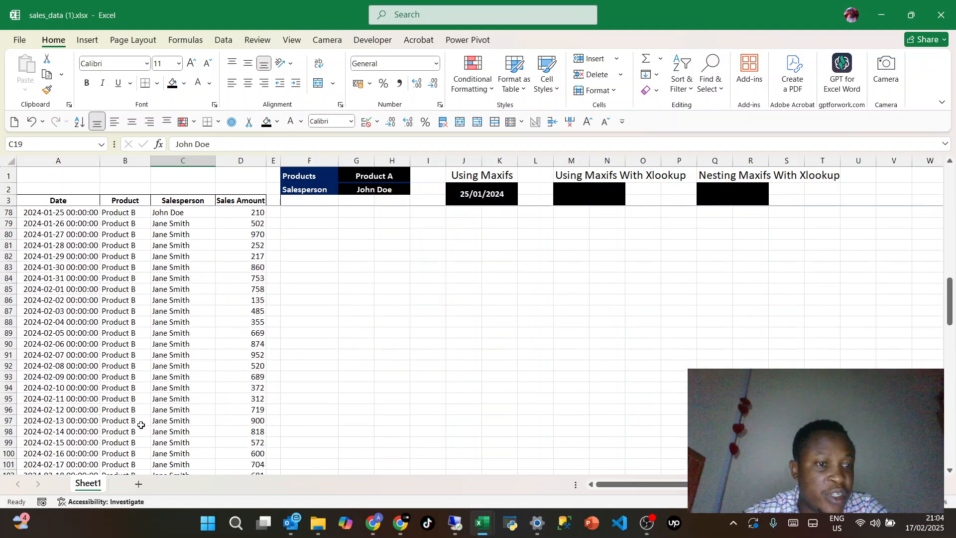
{"action": "scroll", "coordinate": [140, 424], "scroll_direction": "down", "scroll_amount": 16}
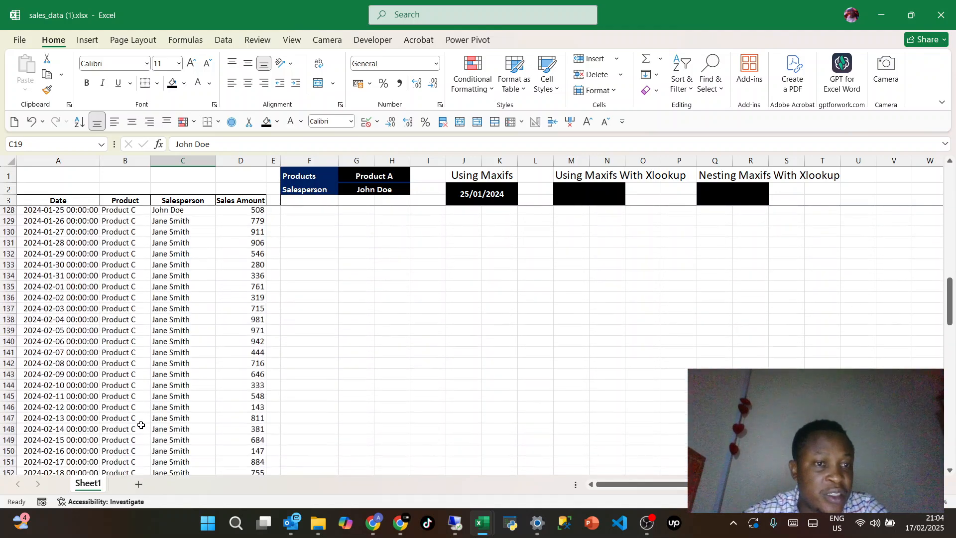
{"action": "scroll", "coordinate": [141, 424], "scroll_direction": "up", "scroll_amount": 5}
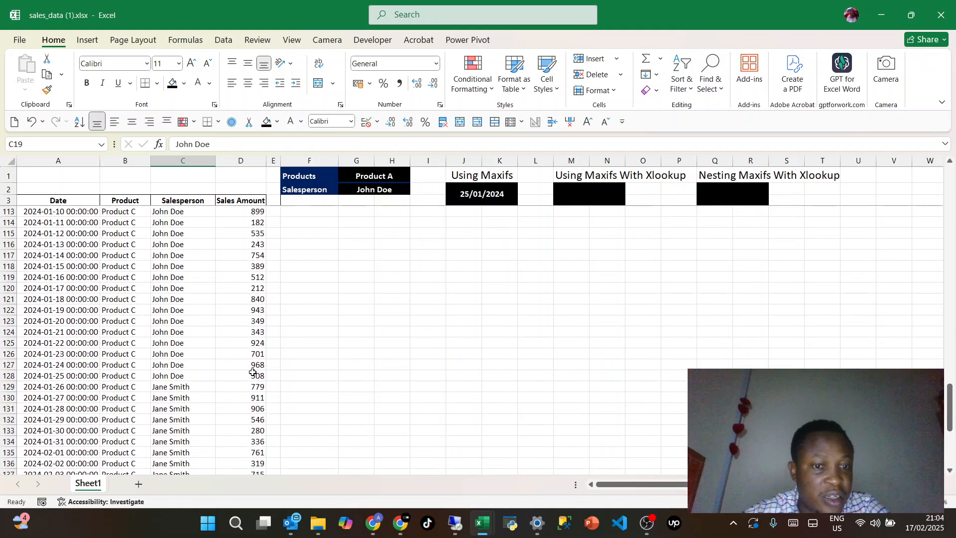
{"action": "left_click", "coordinate": [253, 376]}
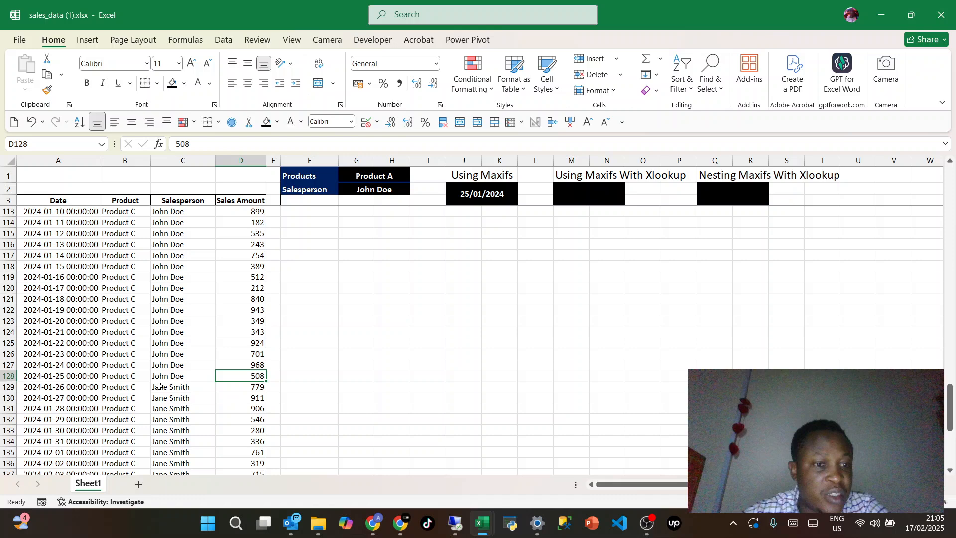
Try to highlight the date in A128 with a blue fill.
{"action": "left_click", "coordinate": [39, 376]}
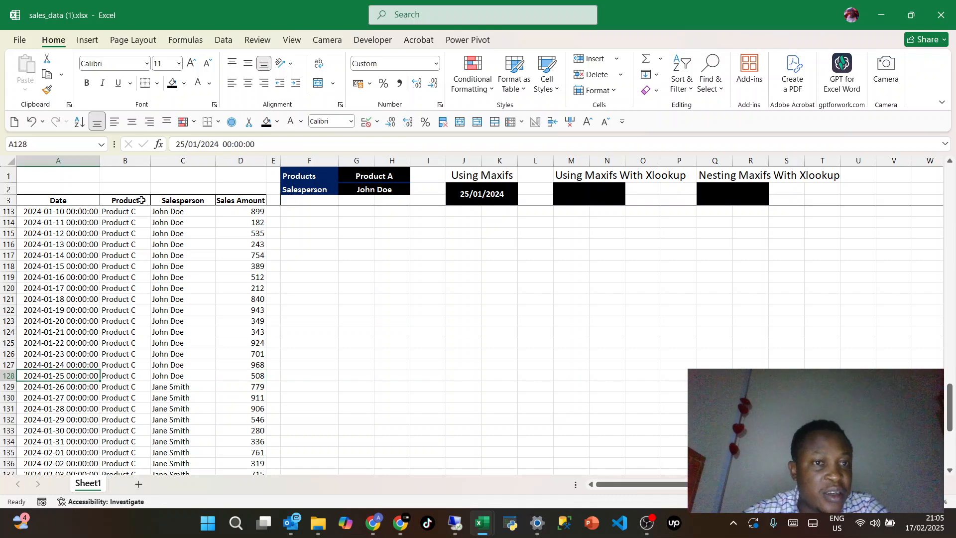
{"action": "left_click", "coordinate": [277, 122]}
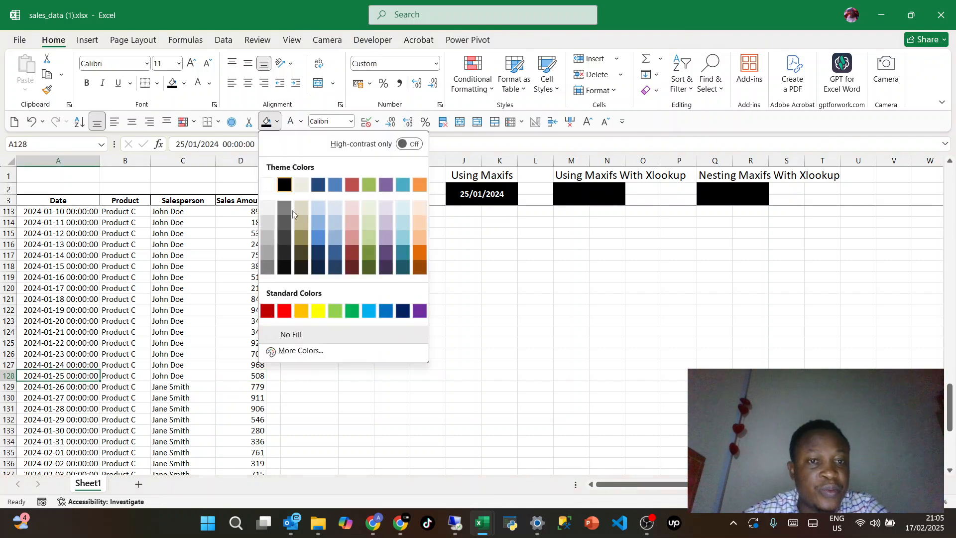
{"action": "left_click", "coordinate": [319, 223]}
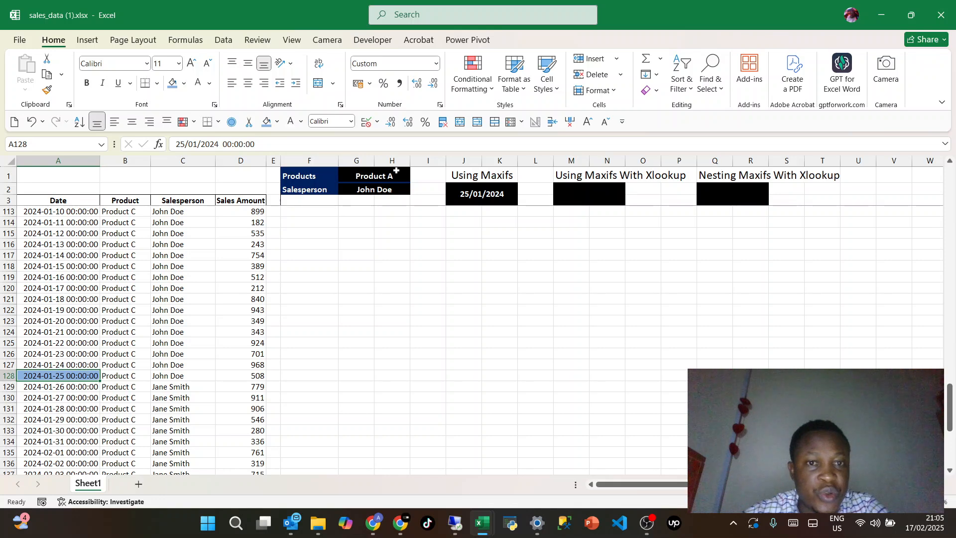
{"action": "key", "text": "ctrl+z"}
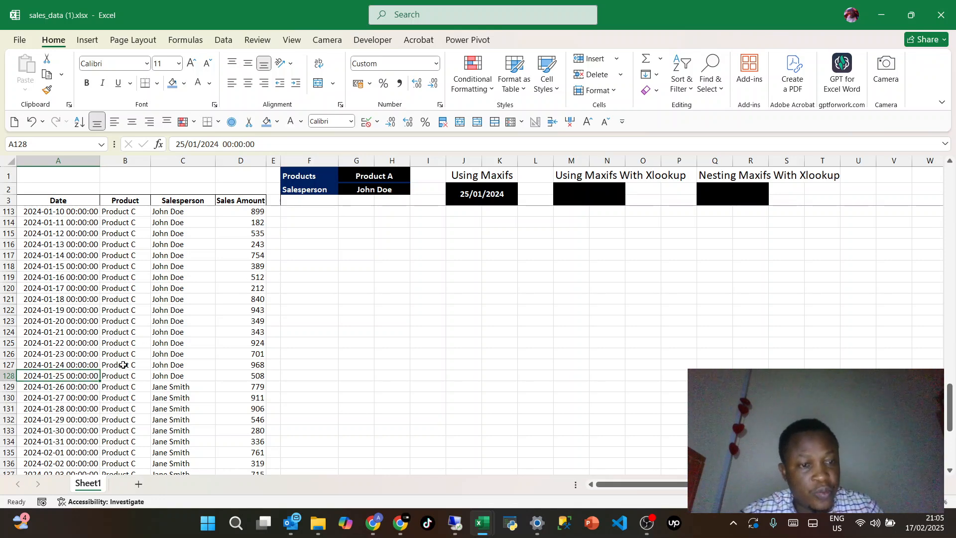
Examine where the Product A, B and C records begin and end and which dates belong to each salesperson.
{"action": "scroll", "coordinate": [123, 365], "scroll_direction": "up", "scroll_amount": 3}
{"action": "scroll", "coordinate": [123, 365], "scroll_direction": "up", "scroll_amount": 12}
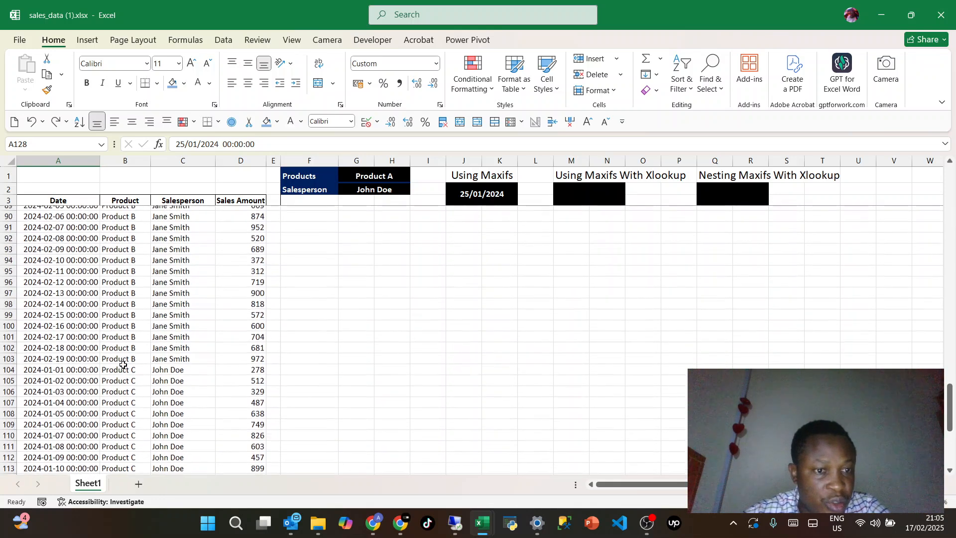
{"action": "scroll", "coordinate": [123, 365], "scroll_direction": "up", "scroll_amount": 8}
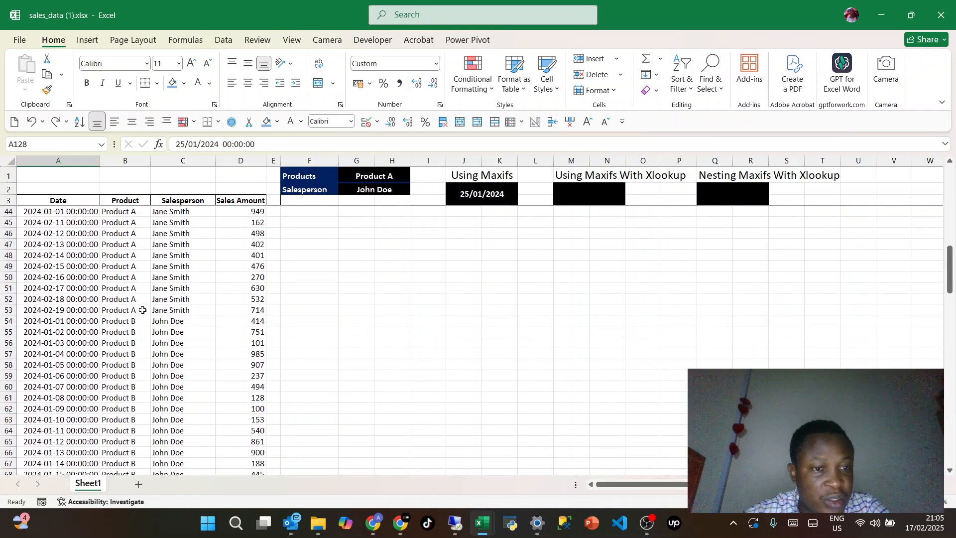
{"action": "left_click", "coordinate": [142, 310]}
{"action": "scroll", "coordinate": [171, 326], "scroll_direction": "down", "scroll_amount": 13}
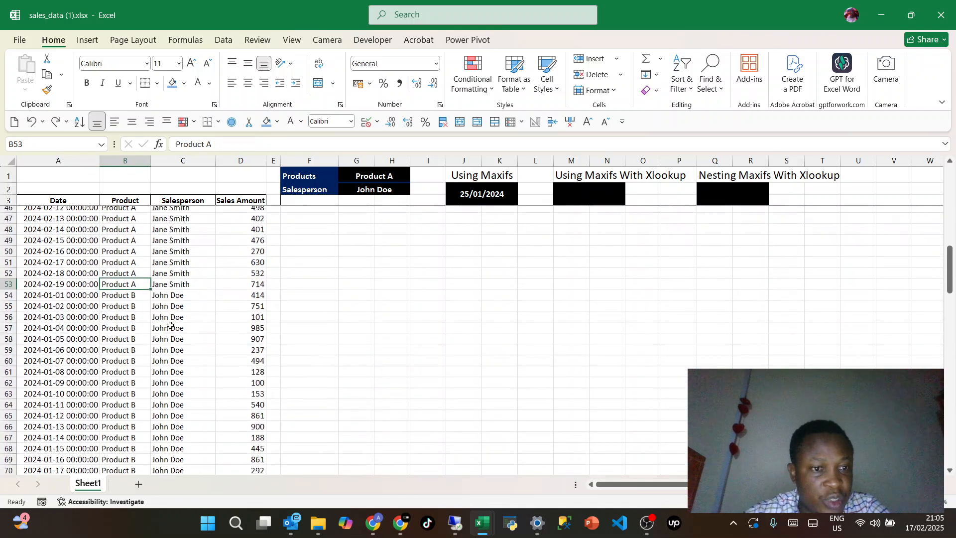
{"action": "scroll", "coordinate": [170, 325], "scroll_direction": "down", "scroll_amount": 20}
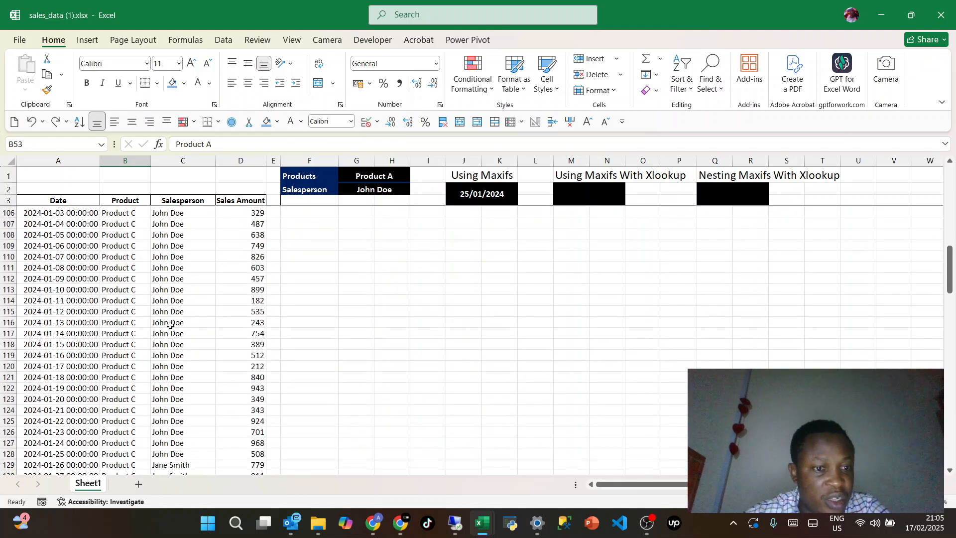
{"action": "scroll", "coordinate": [170, 325], "scroll_direction": "up", "scroll_amount": 20}
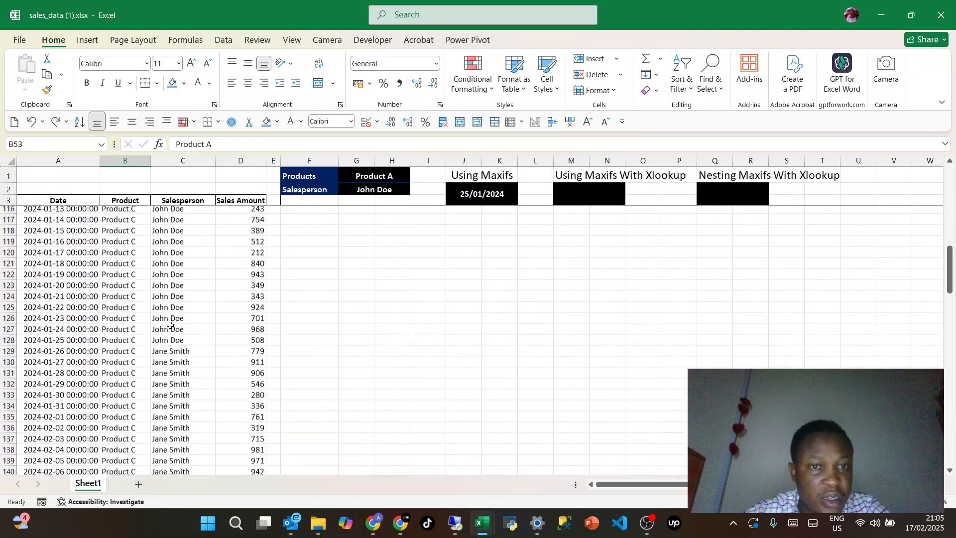
{"action": "scroll", "coordinate": [170, 325], "scroll_direction": "down", "scroll_amount": 4}
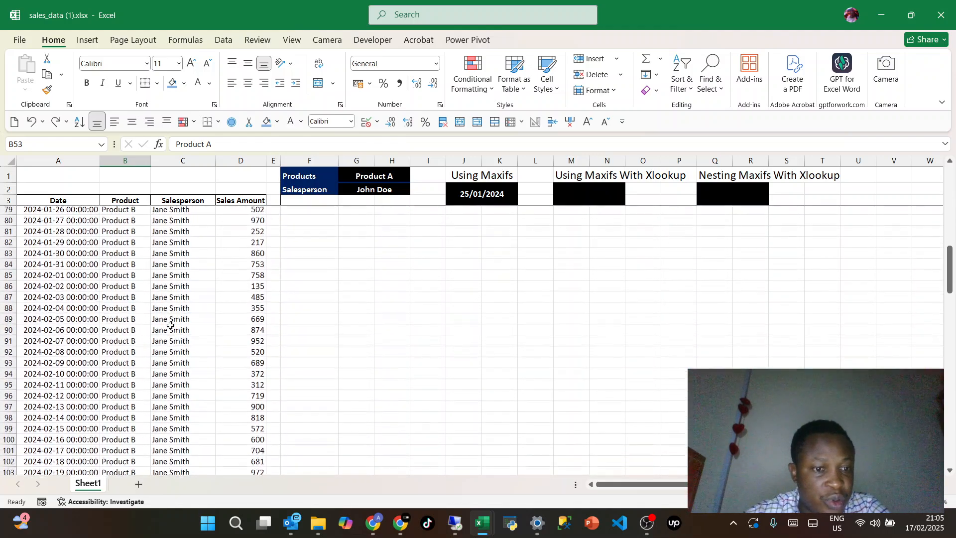
{"action": "scroll", "coordinate": [170, 325], "scroll_direction": "up", "scroll_amount": 7}
{"action": "scroll", "coordinate": [171, 325], "scroll_direction": "up", "scroll_amount": 7}
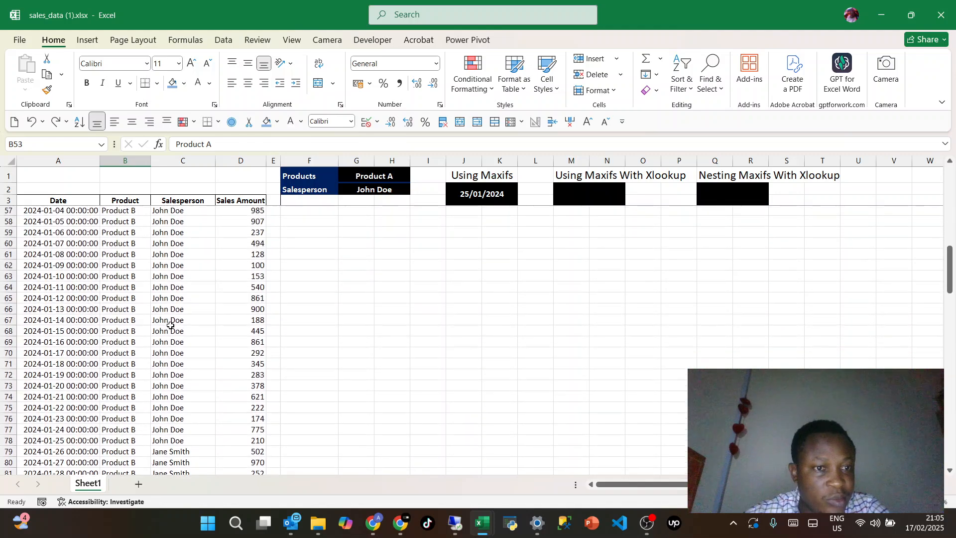
Highlight the date in A28, the salesperson's last Product A record, with a blue fill and check its sales amount in D28.
{"action": "scroll", "coordinate": [170, 325], "scroll_direction": "up", "scroll_amount": 10}
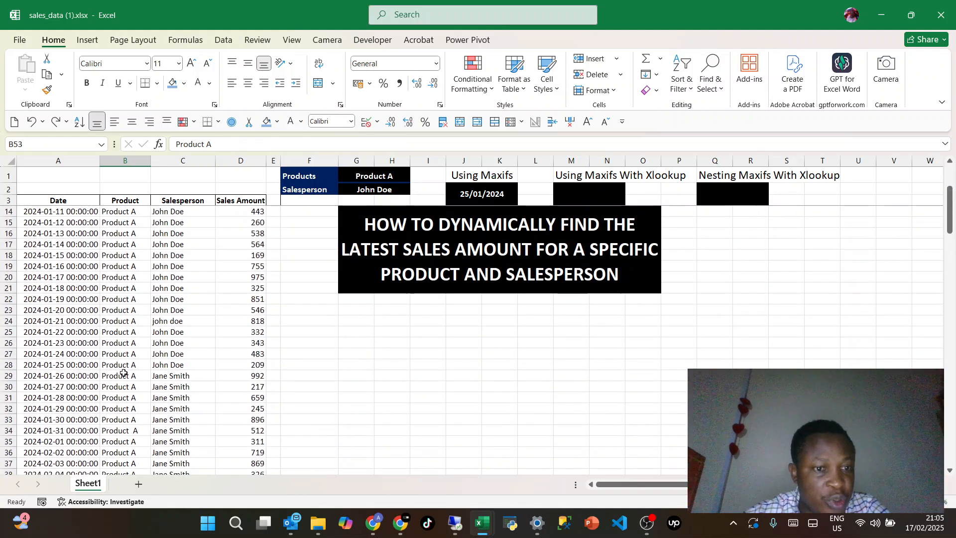
{"action": "left_click", "coordinate": [119, 367]}
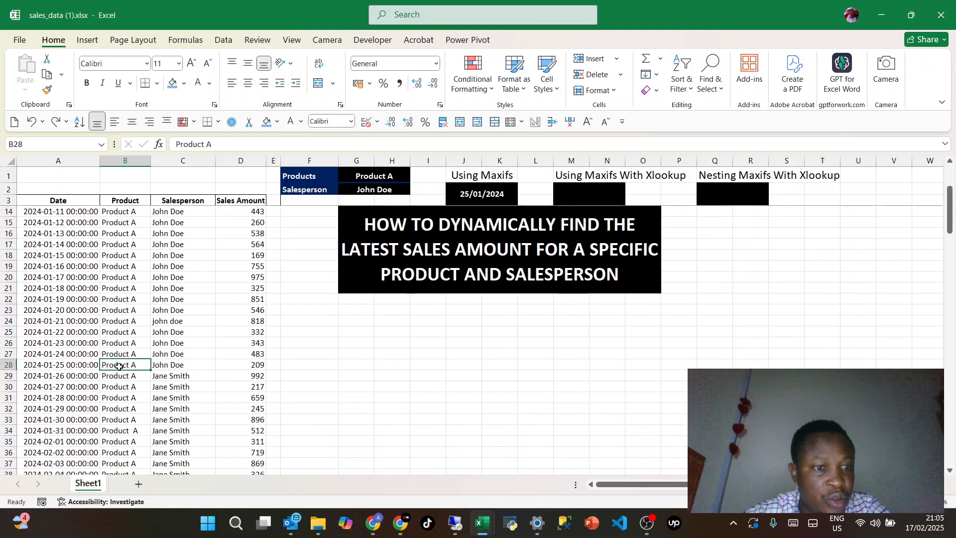
{"action": "left_click", "coordinate": [44, 365]}
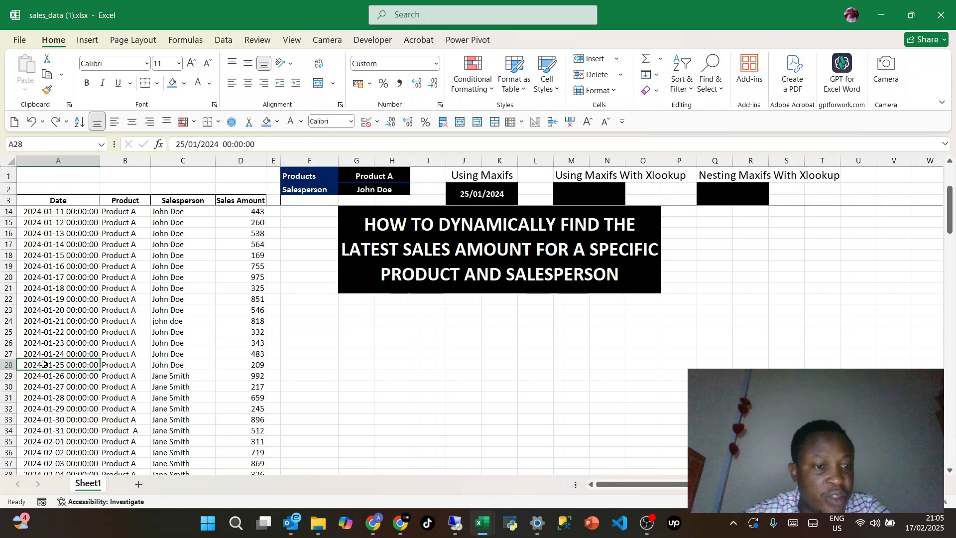
{"action": "left_click", "coordinate": [267, 126]}
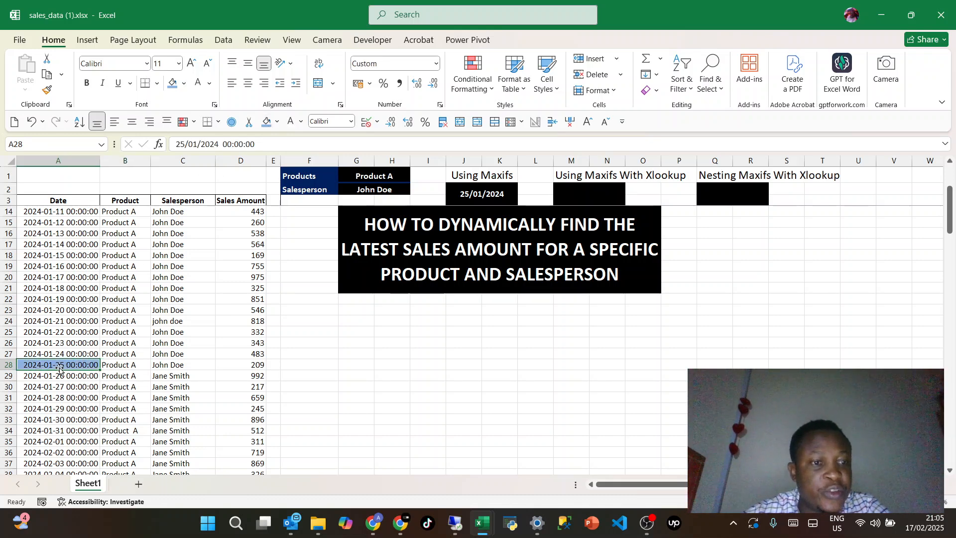
{"action": "left_click", "coordinate": [251, 364]}
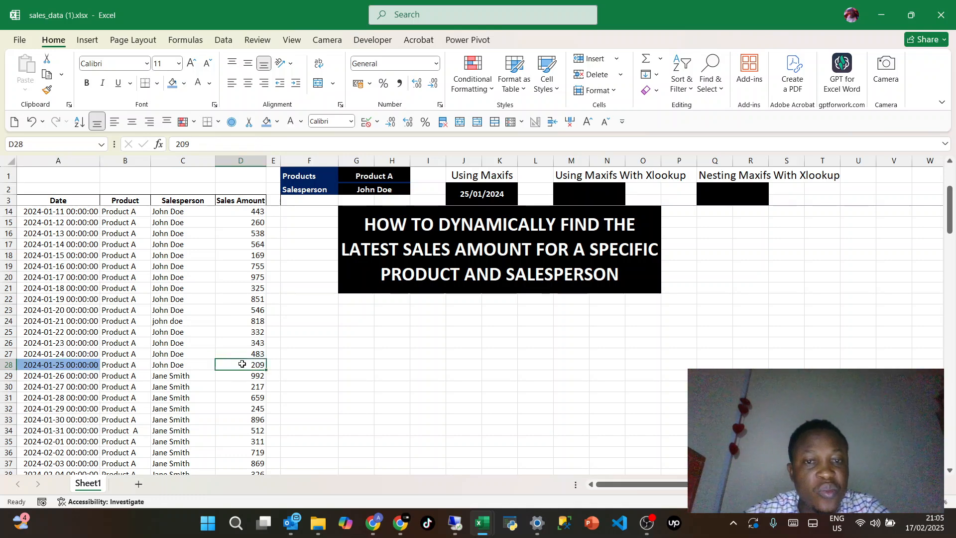
{"action": "scroll", "coordinate": [290, 321], "scroll_direction": "up", "scroll_amount": 5}
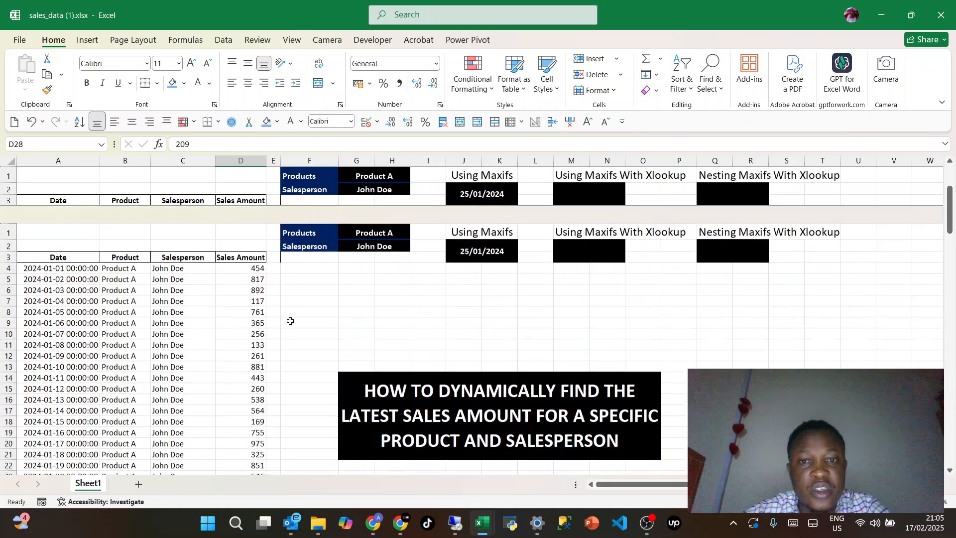
Start an XLOOKUP formula in M2 with the MAXIFS date in J2 as the lookup value.
{"action": "left_click", "coordinate": [583, 186]}
{"action": "left_click", "coordinate": [474, 194]}
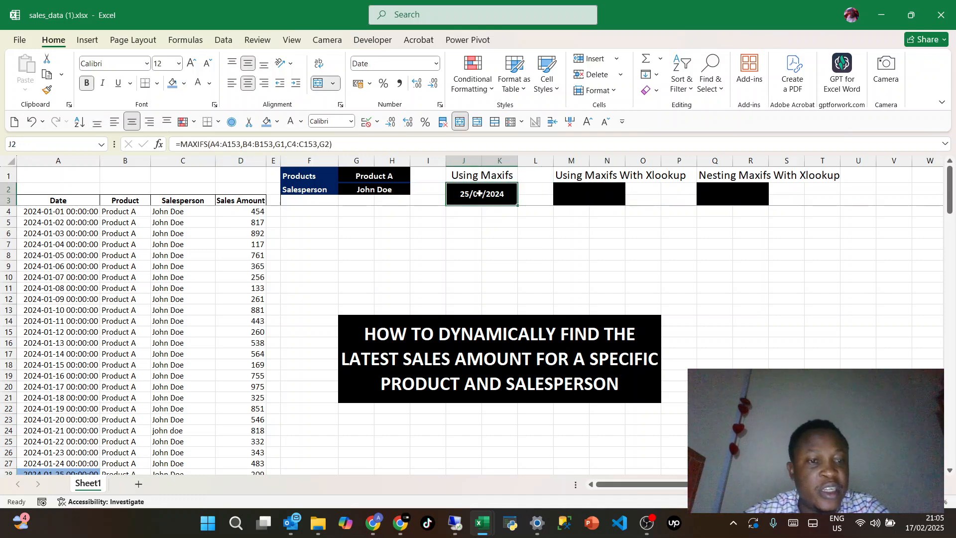
{"action": "left_click", "coordinate": [586, 196]}
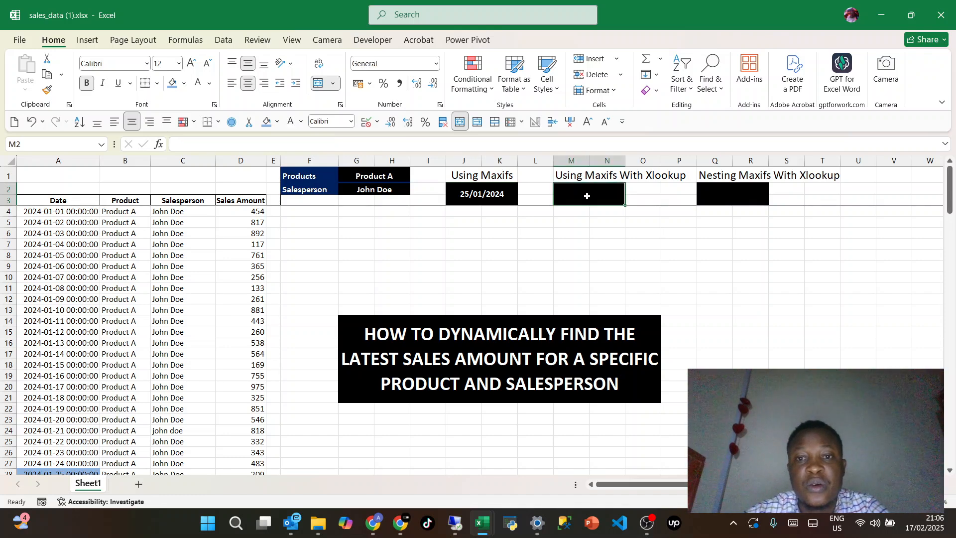
{"action": "type", "text": "=xl"}
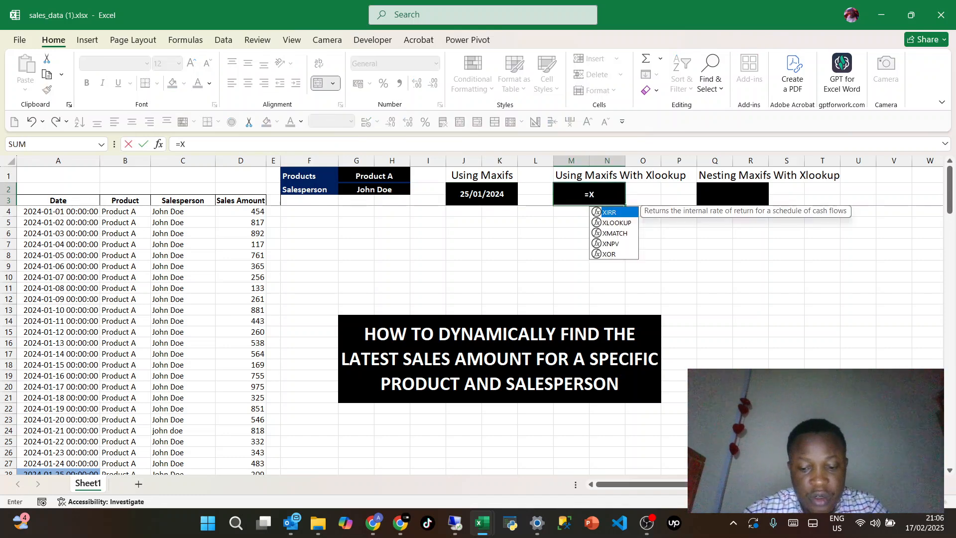
{"action": "key", "text": "Tab"}
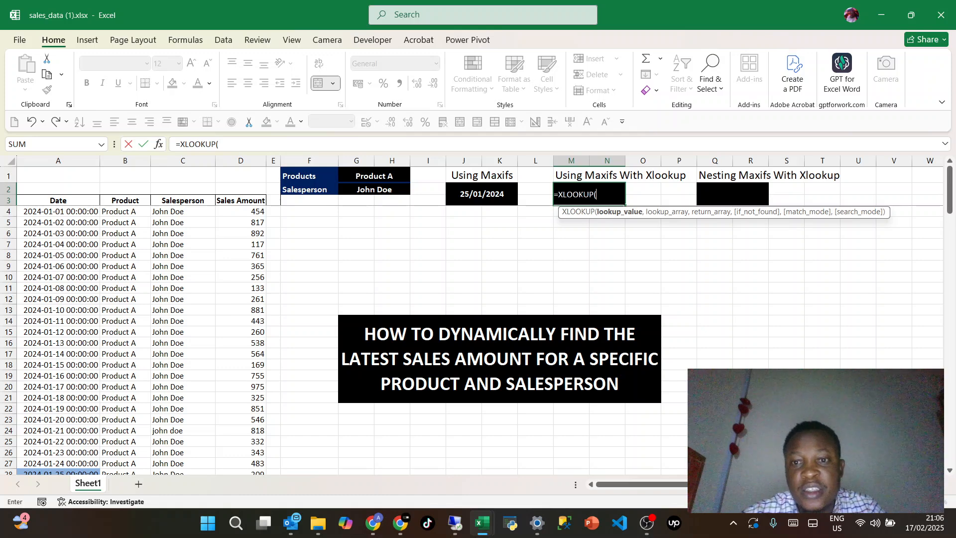
{"action": "left_click", "coordinate": [488, 194]}
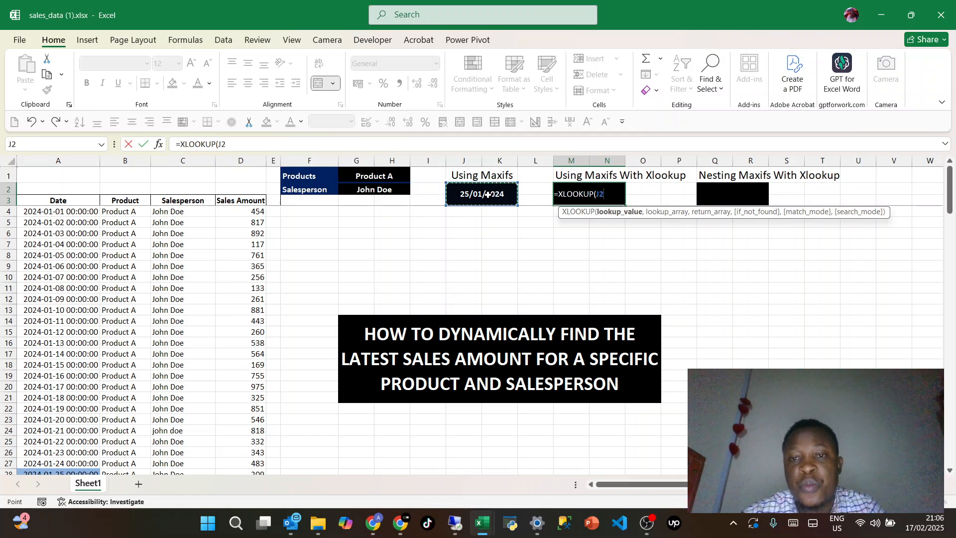
{"action": "type", "text": ","}
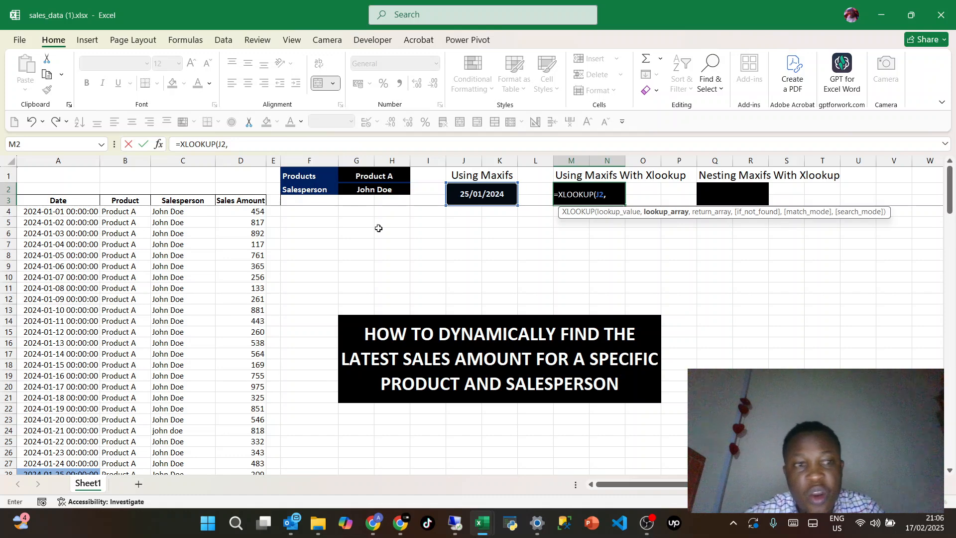
Add the date column A4:A153 as the XLOOKUP lookup array and the sales amounts D4:D153 as the return array.
{"action": "left_click", "coordinate": [62, 202]}
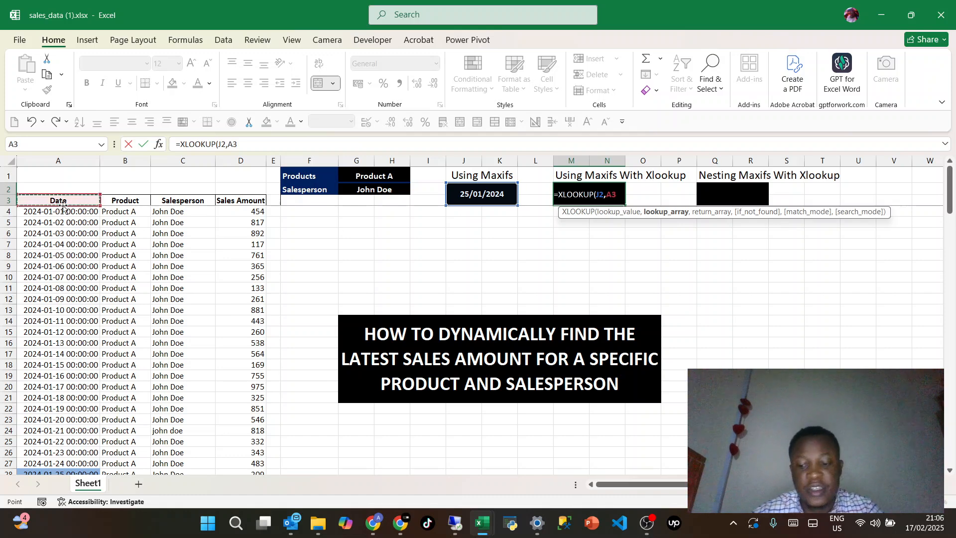
{"action": "key", "text": "Down"}
{"action": "key", "text": "ctrl+shift+Down"}
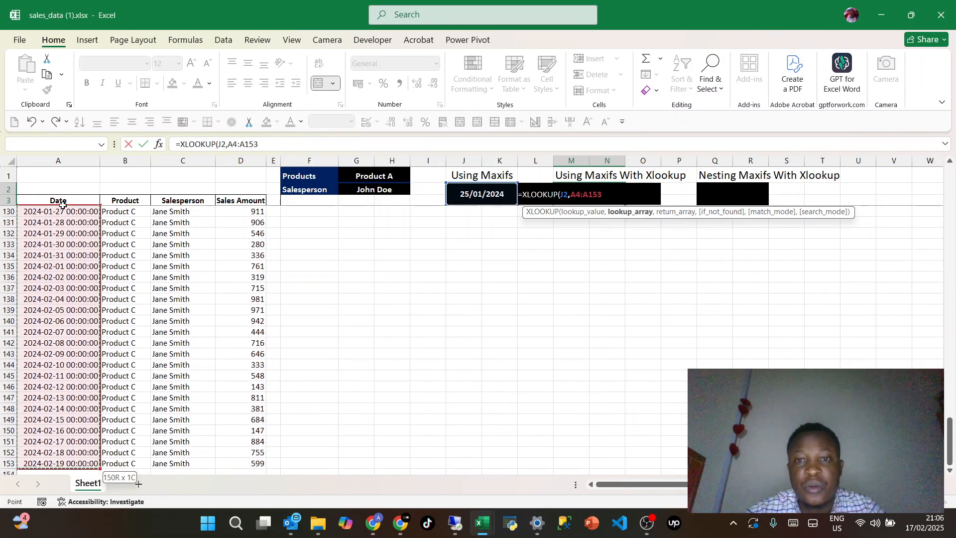
{"action": "type", "text": ","}
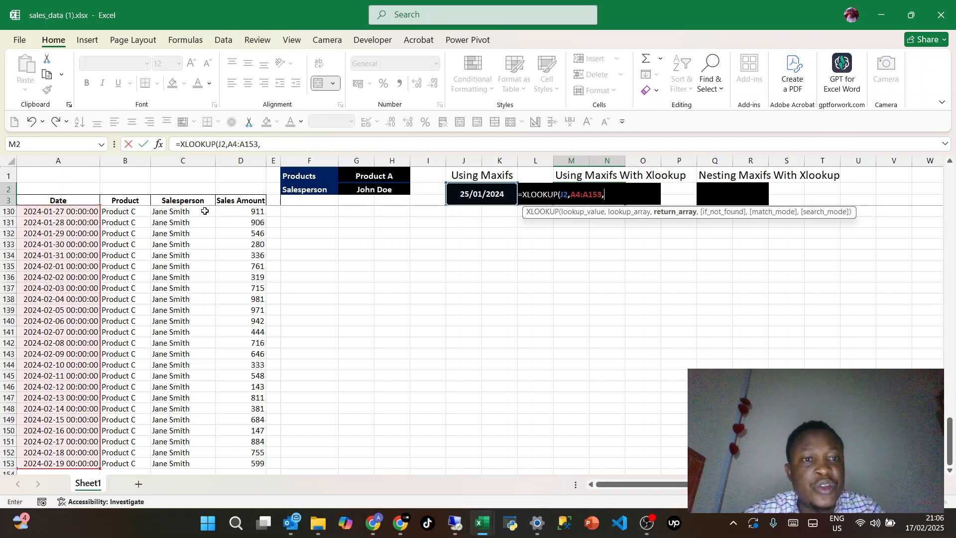
{"action": "left_click", "coordinate": [222, 201]}
{"action": "key", "text": "Down"}
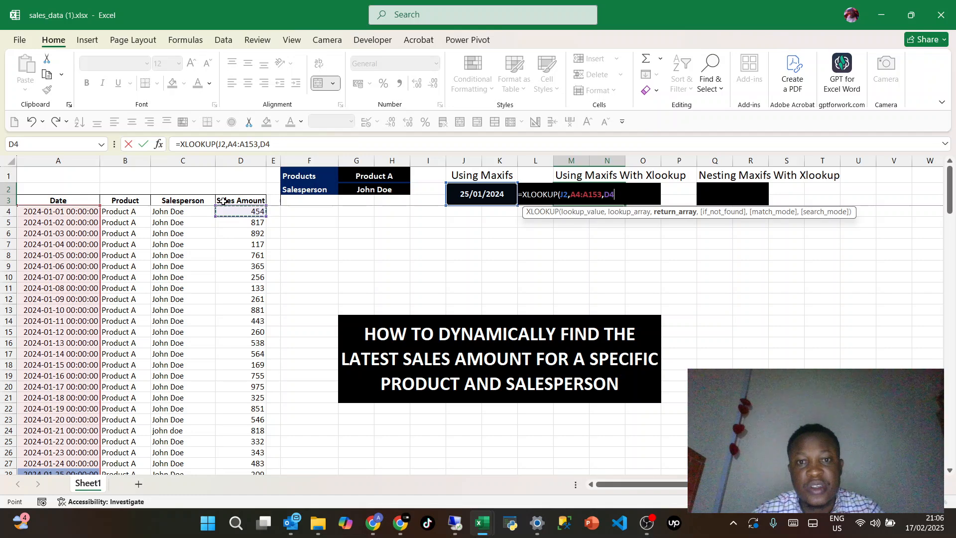
{"action": "key", "text": "ctrl+shift+Down"}
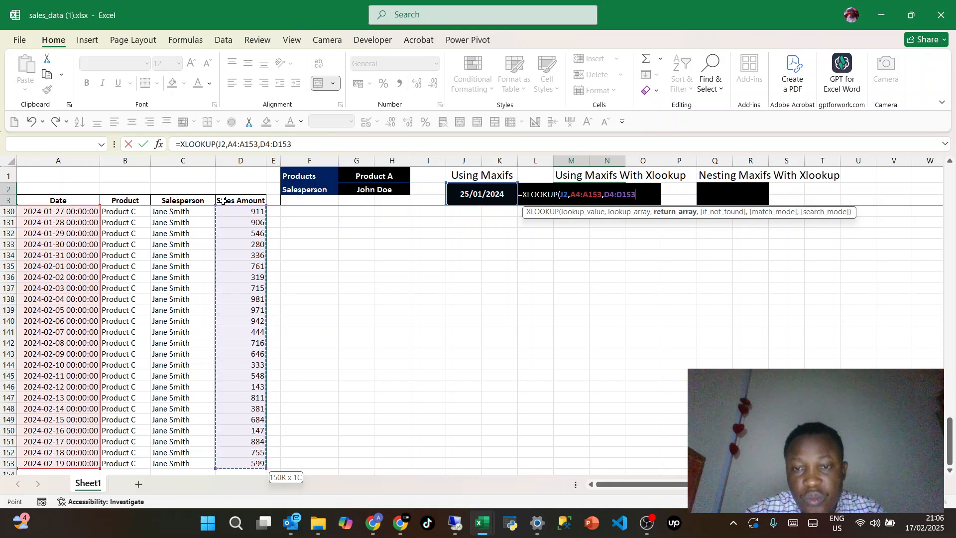
{"action": "type", "text": ","}
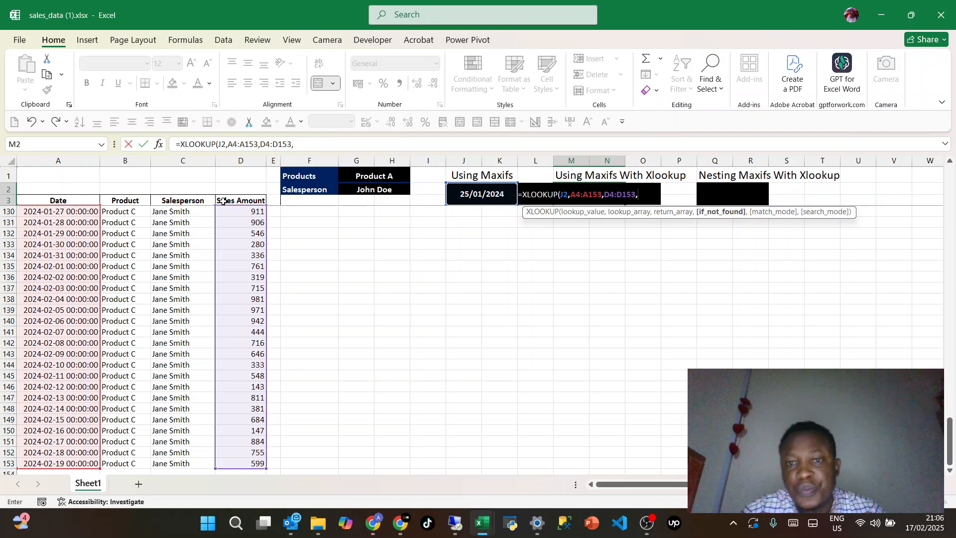
Set the XLOOKUP if_not_found argument to "Not Found".
{"action": "type", "text": ","}
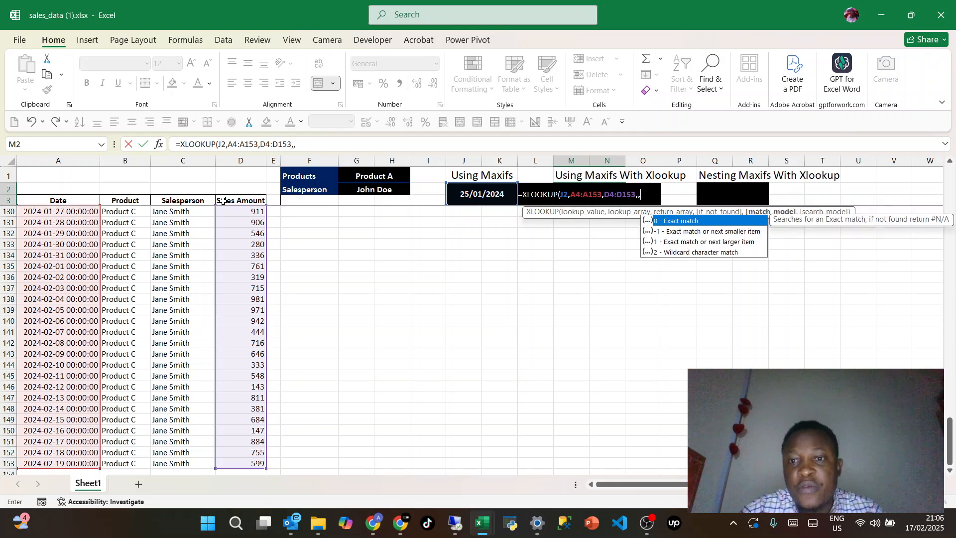
{"action": "key", "text": "BackSpace"}
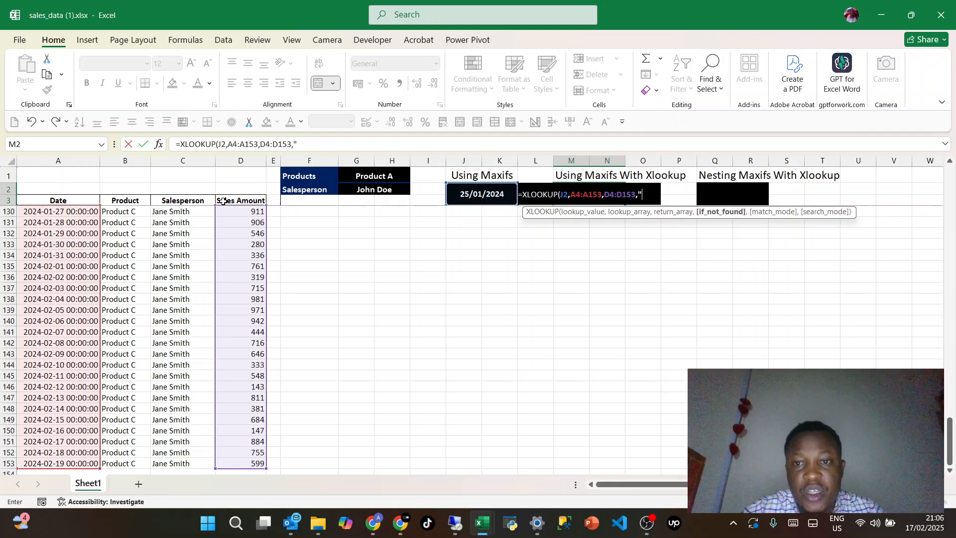
{"action": "type", "text": "\"nOT"}
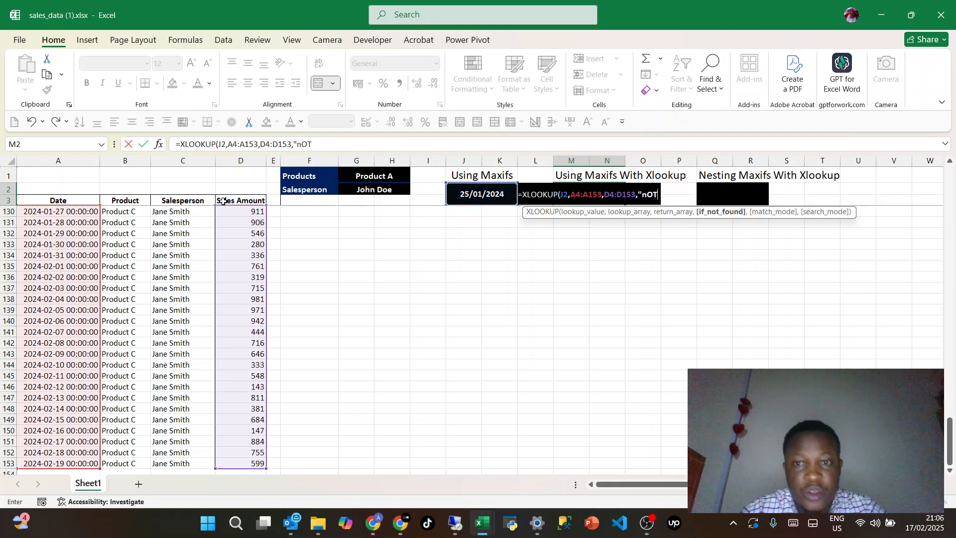
{"action": "key", "text": "BackSpace"}
{"action": "key", "text": "BackSpace"}
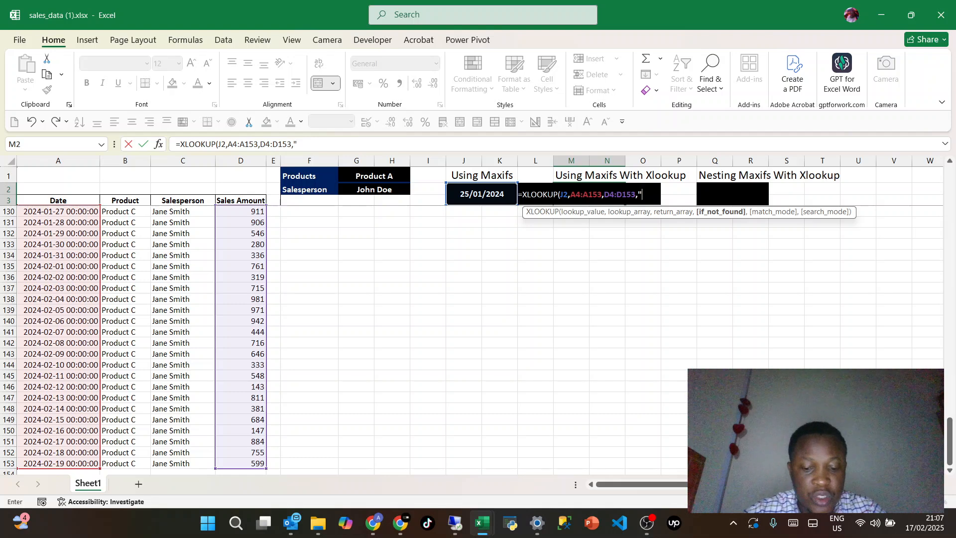
{"action": "type", "text": "Not F"}
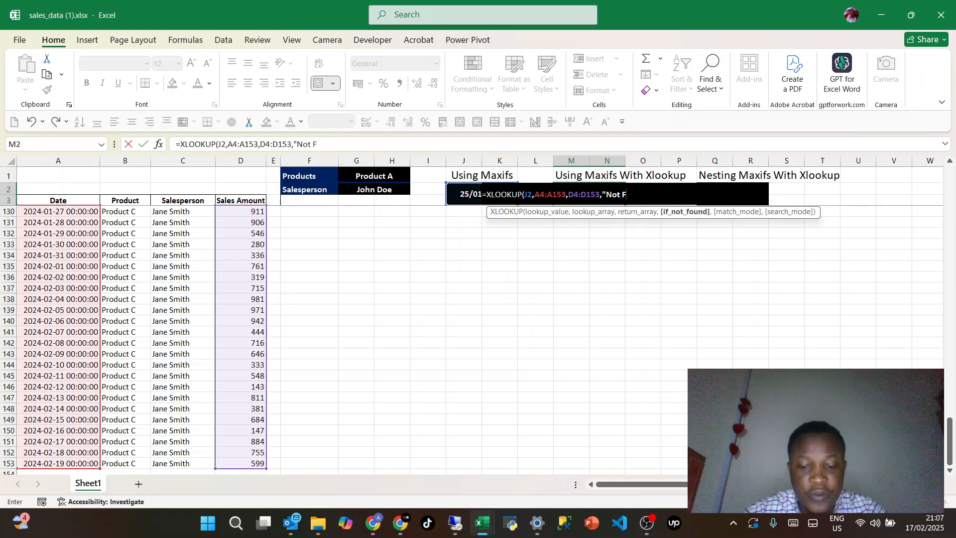
{"action": "type", "text": "ound\""}
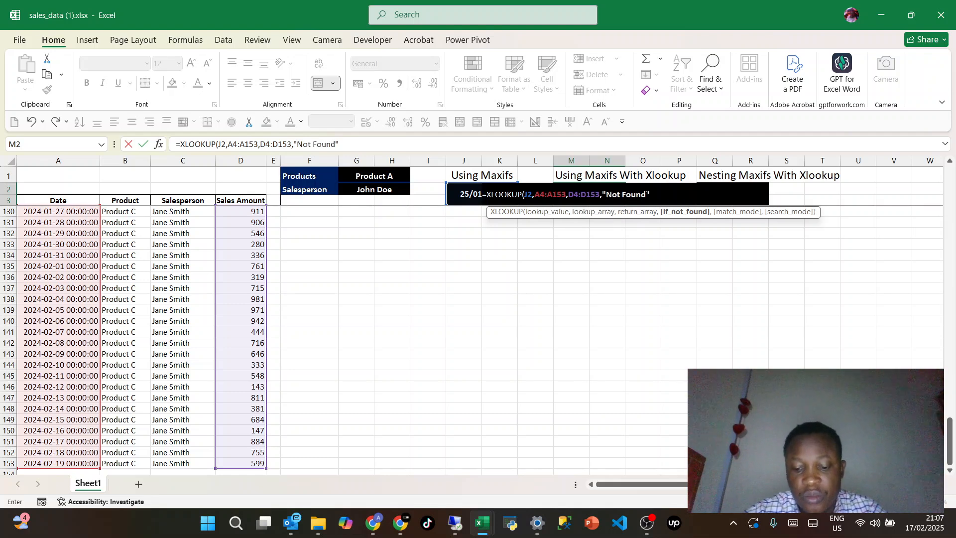
{"action": "type", "text": ","}
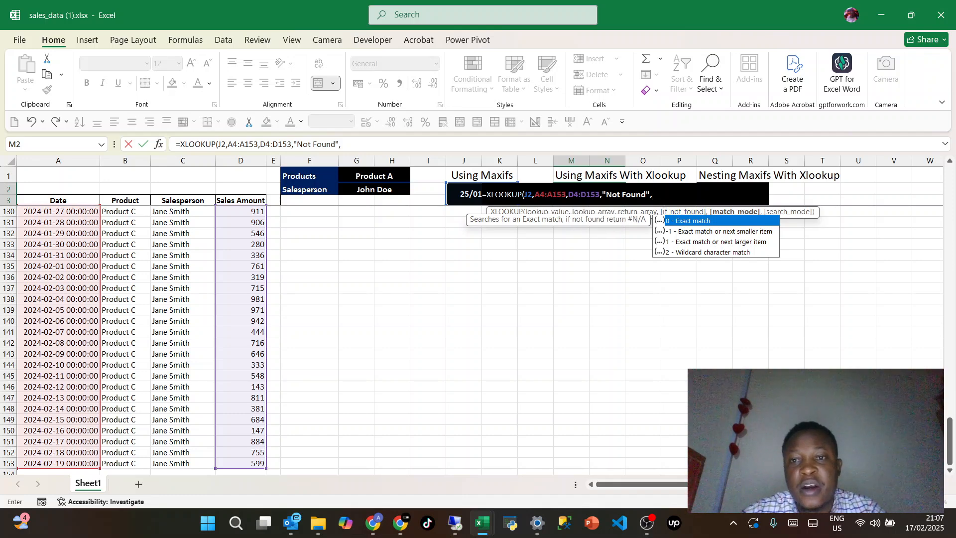
Set the match mode to 0 (exact match) and the search mode to -1 (last-to-first), and complete the XLOOKUP formula in M2.
{"action": "type", "text": "0"}
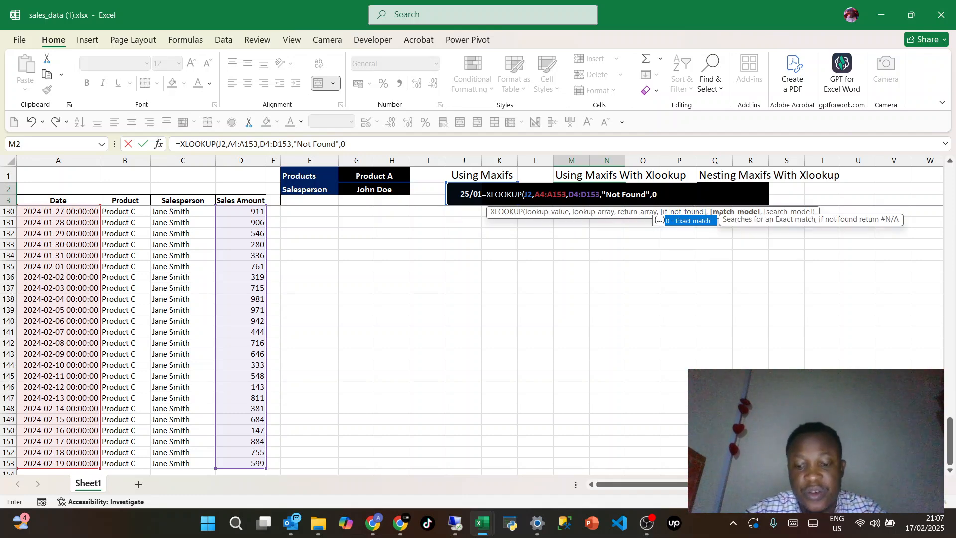
{"action": "type", "text": ","}
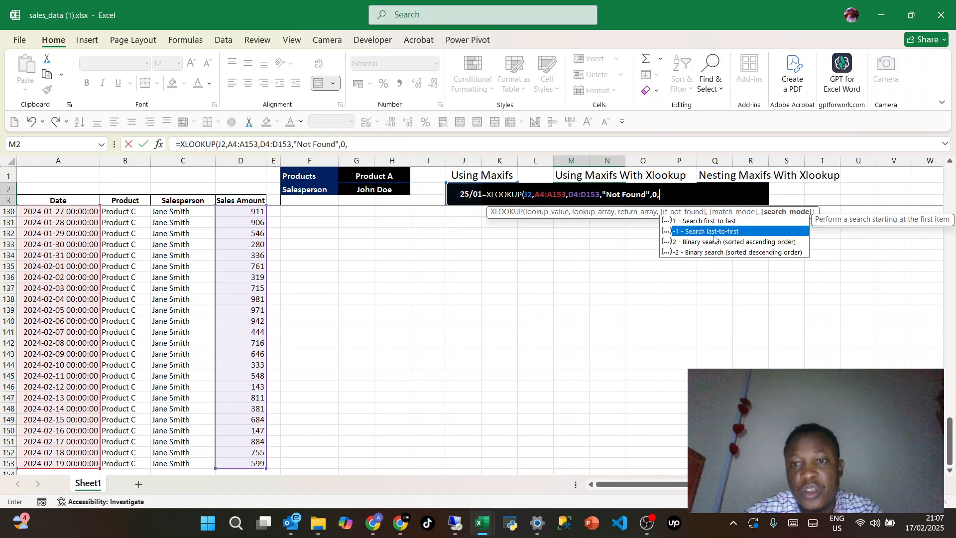
{"action": "double_click", "coordinate": [714, 232]}
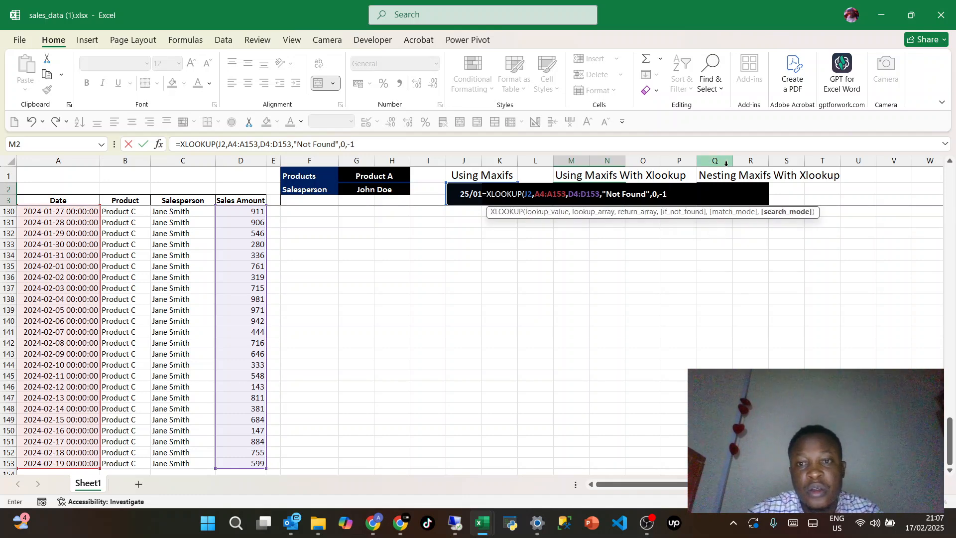
{"action": "type", "text": ")"}
{"action": "key", "text": "Return"}
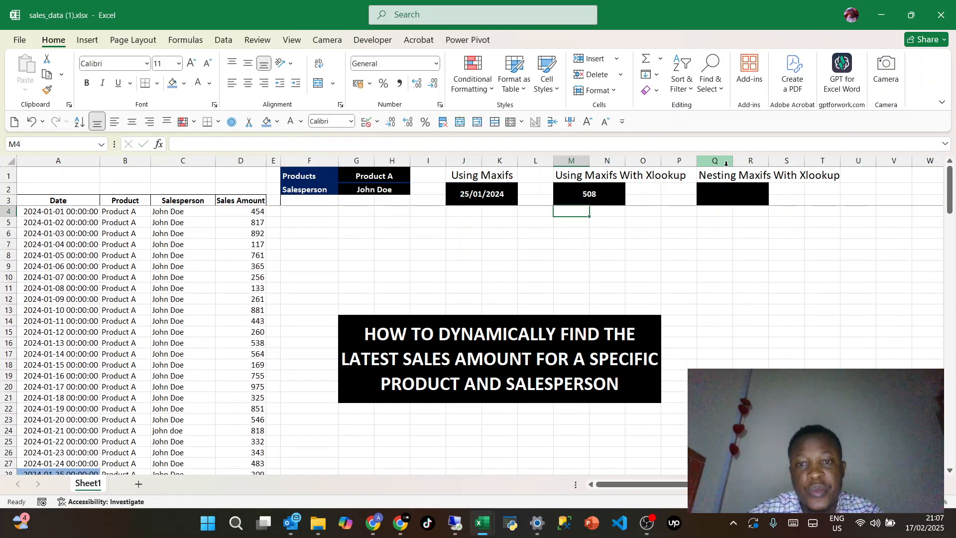
Examine the M2 and J2 formulas and look through the sales records for rows matching the MAXIFS date.
{"action": "left_click", "coordinate": [600, 199]}
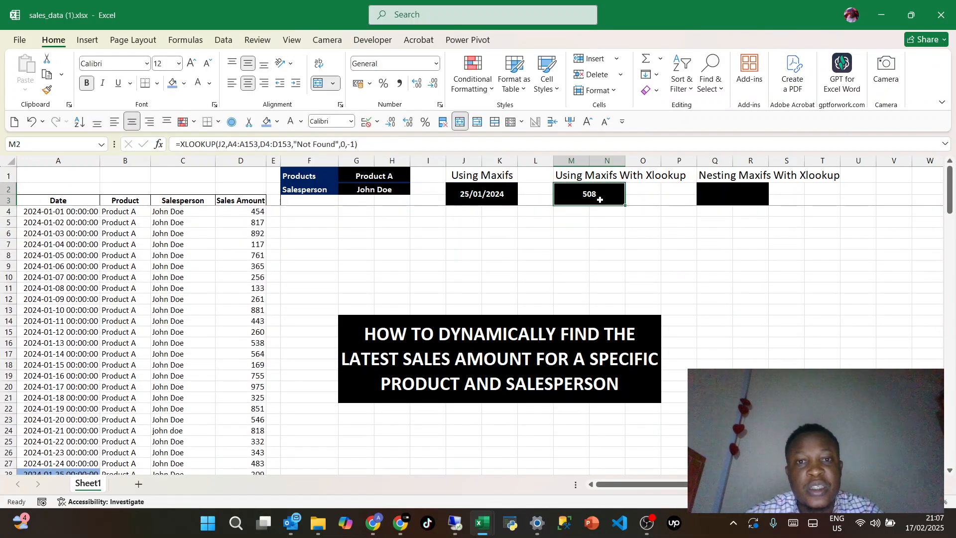
{"action": "left_click", "coordinate": [483, 197]}
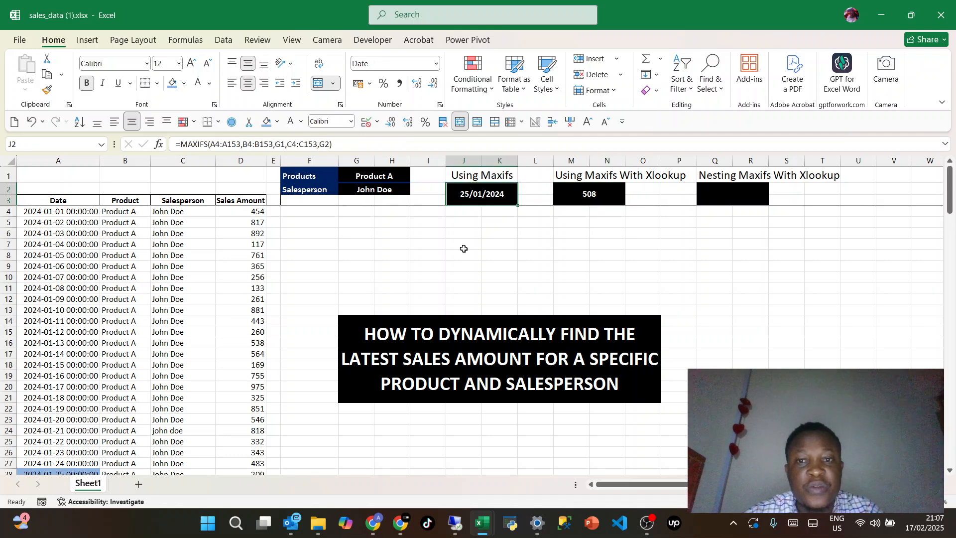
{"action": "left_click", "coordinate": [167, 398]}
{"action": "scroll", "coordinate": [167, 398], "scroll_direction": "down", "scroll_amount": 10}
{"action": "scroll", "coordinate": [167, 398], "scroll_direction": "down", "scroll_amount": 18}
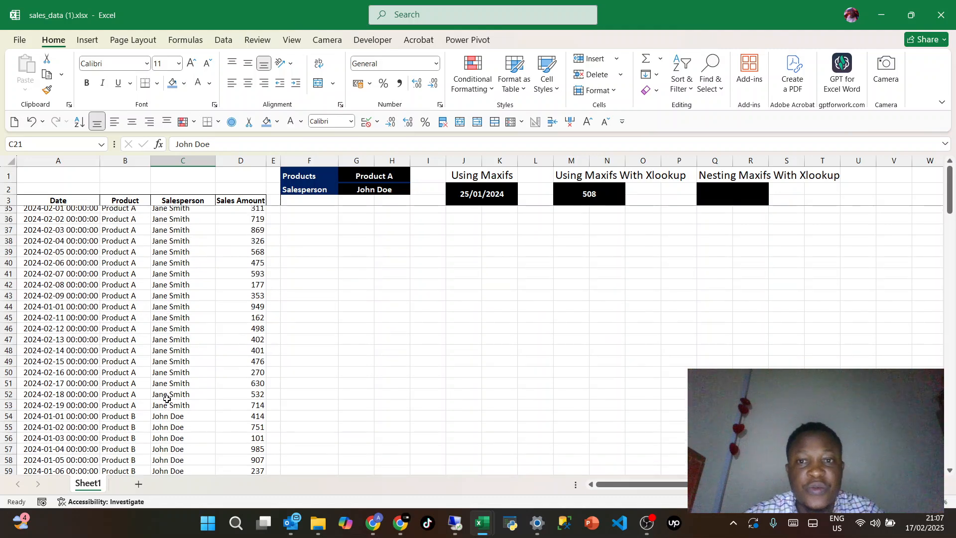
{"action": "scroll", "coordinate": [167, 399], "scroll_direction": "down", "scroll_amount": 13}
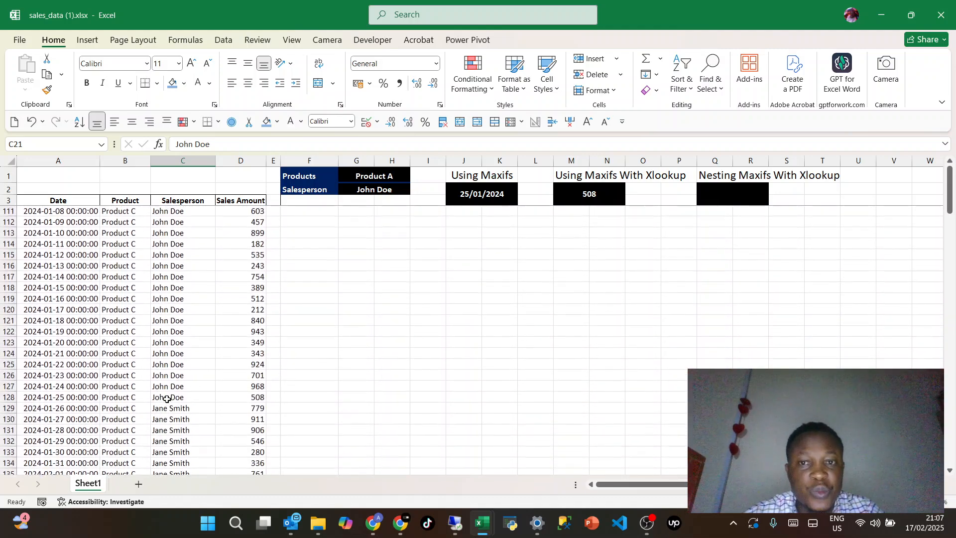
{"action": "scroll", "coordinate": [166, 399], "scroll_direction": "up", "scroll_amount": 5}
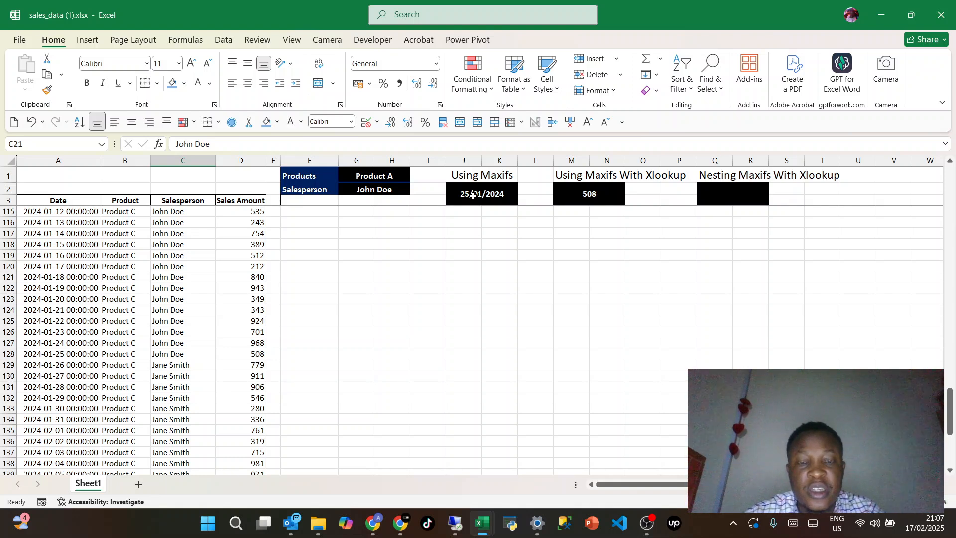
{"action": "left_click", "coordinate": [473, 195]}
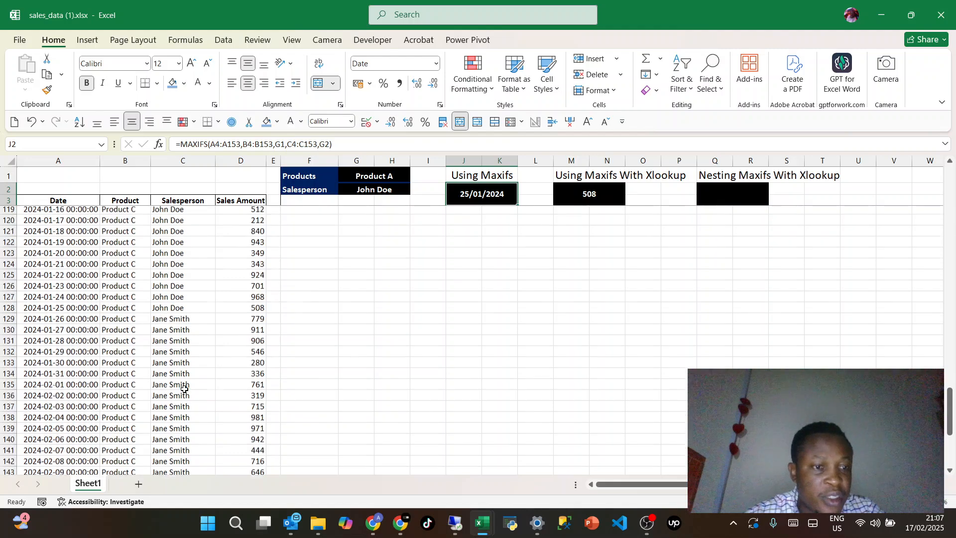
{"action": "scroll", "coordinate": [184, 389], "scroll_direction": "down", "scroll_amount": 3}
{"action": "scroll", "coordinate": [184, 389], "scroll_direction": "up", "scroll_amount": 17}
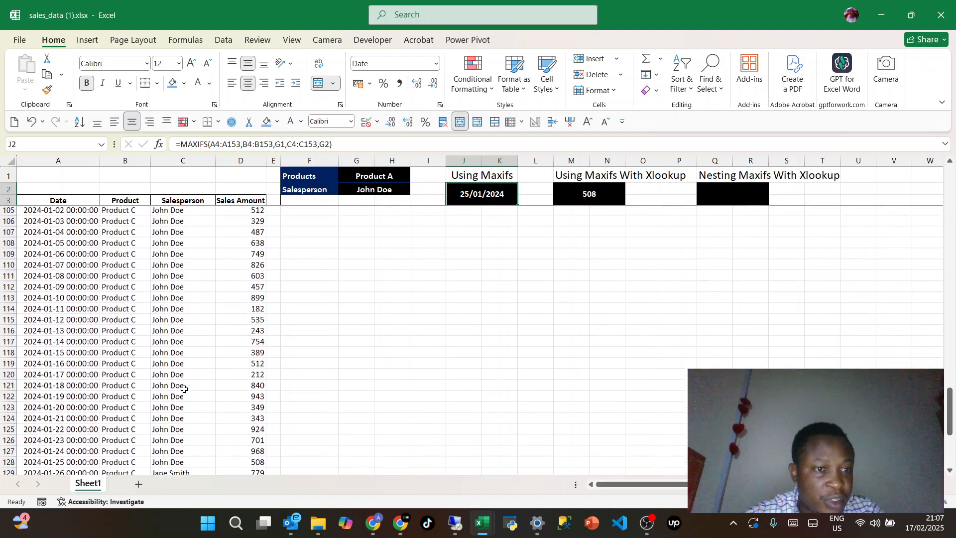
{"action": "scroll", "coordinate": [184, 388], "scroll_direction": "up", "scroll_amount": 3}
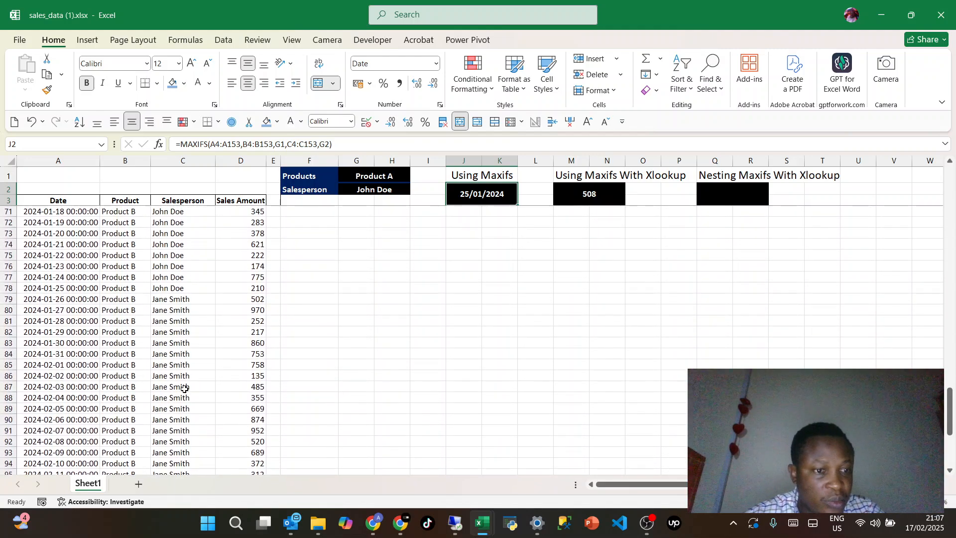
{"action": "scroll", "coordinate": [184, 389], "scroll_direction": "up", "scroll_amount": 6}
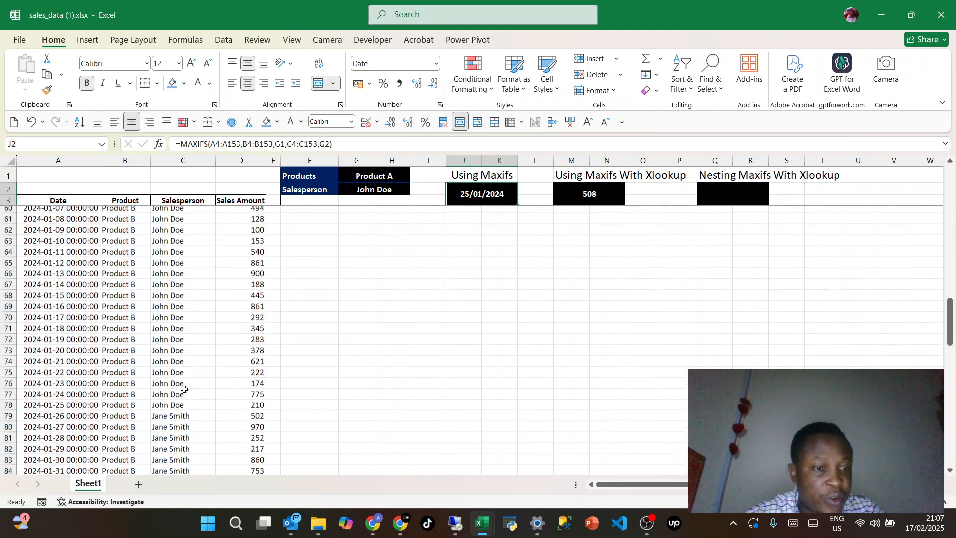
{"action": "scroll", "coordinate": [184, 389], "scroll_direction": "down", "scroll_amount": 17}
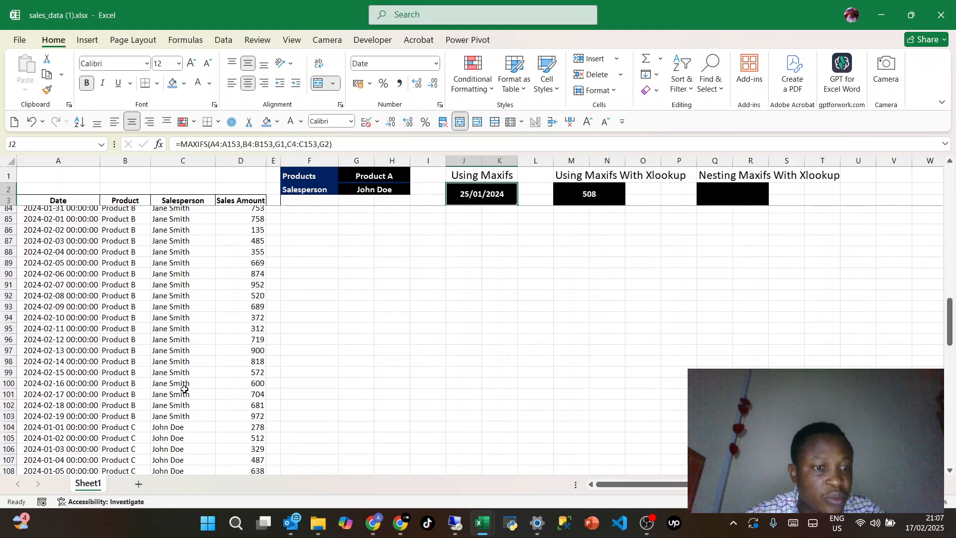
{"action": "scroll", "coordinate": [185, 389], "scroll_direction": "down", "scroll_amount": 6}
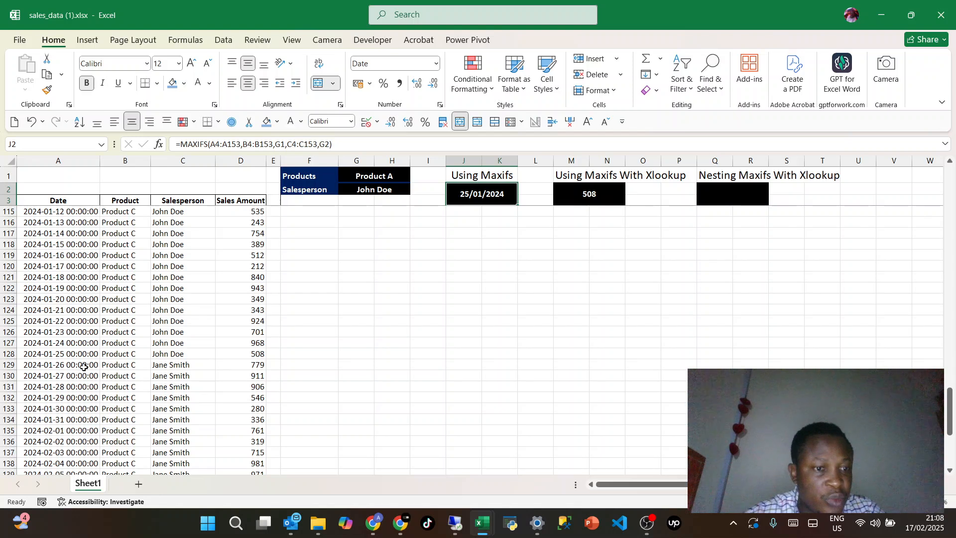
Check the date, product and salesperson in row 128 against the XLOOKUP result in M2.
{"action": "left_click", "coordinate": [111, 357]}
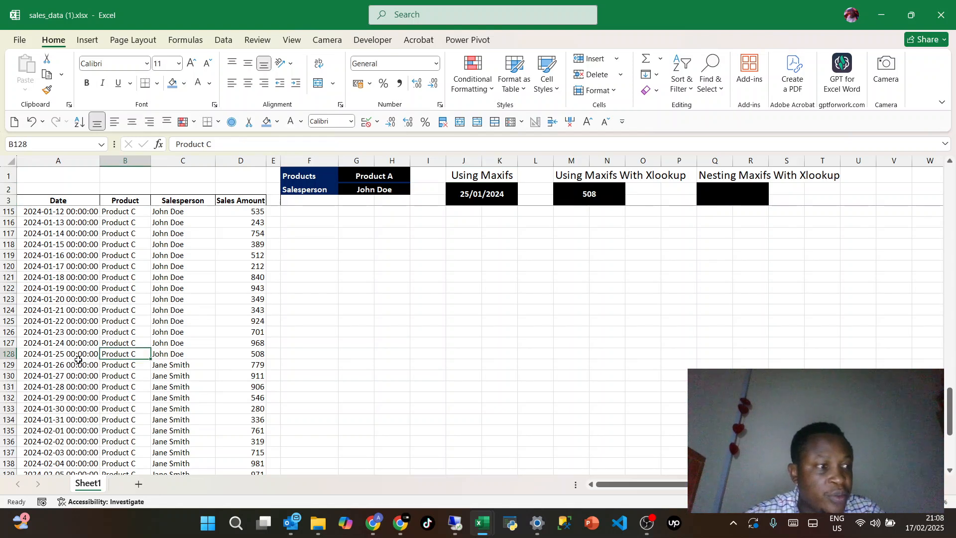
{"action": "left_click", "coordinate": [54, 355]}
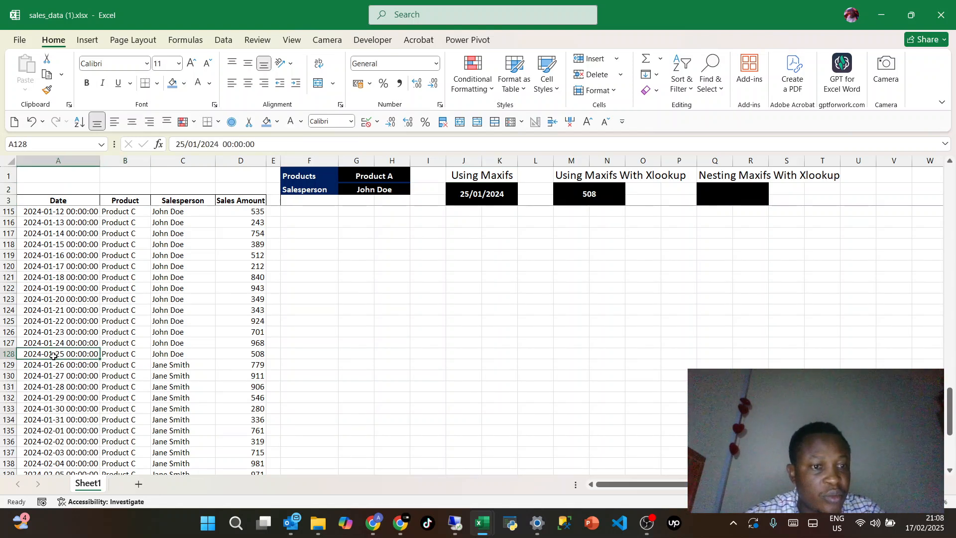
{"action": "left_click", "coordinate": [119, 354]}
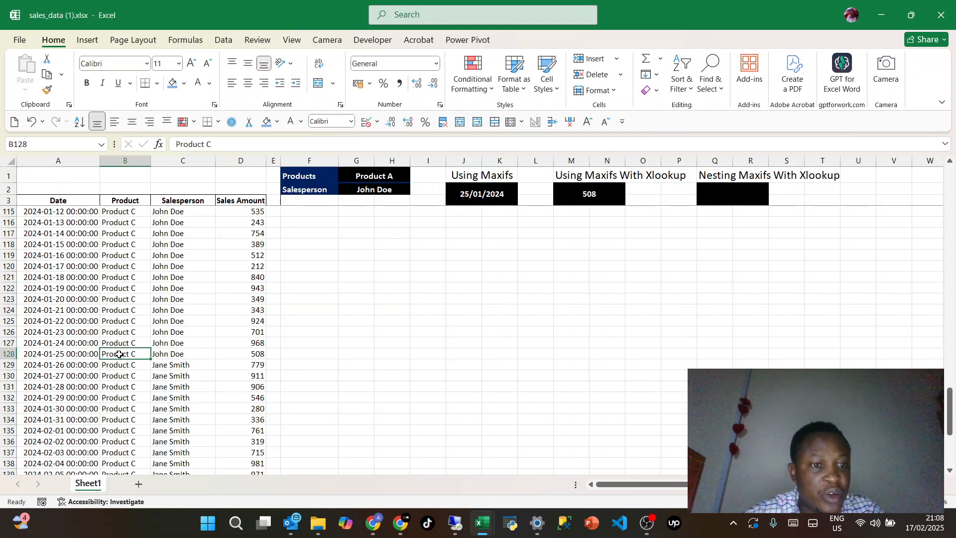
{"action": "left_click", "coordinate": [157, 354]}
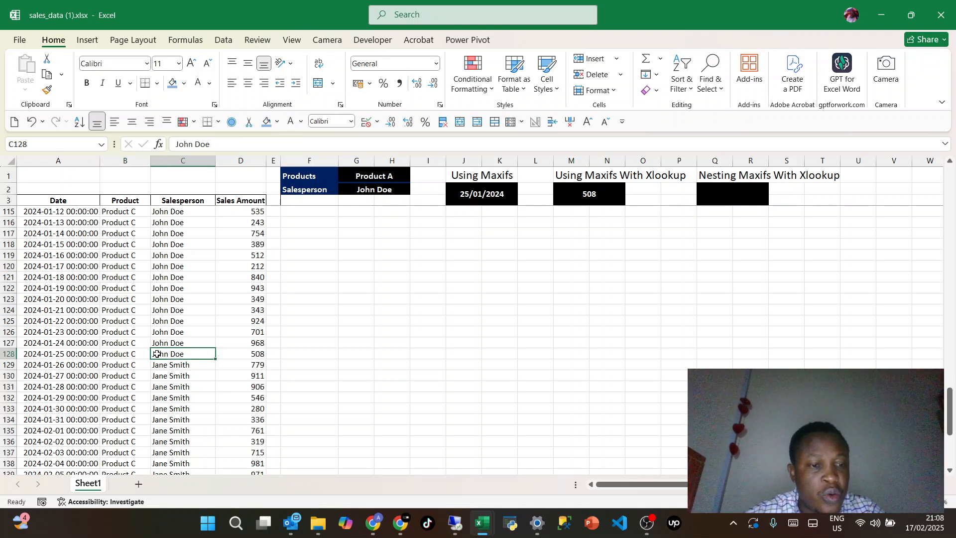
{"action": "left_click", "coordinate": [89, 354]}
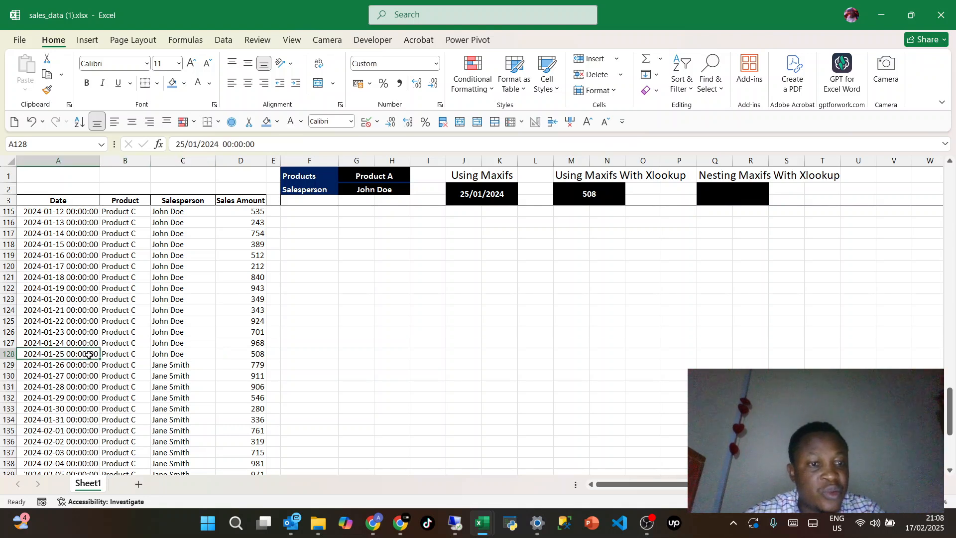
{"action": "left_click", "coordinate": [167, 354]}
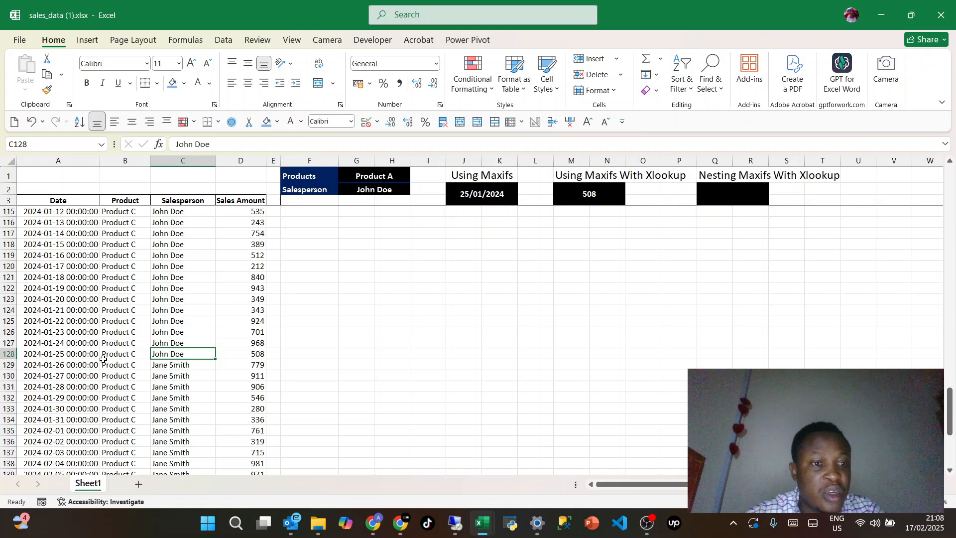
{"action": "left_click", "coordinate": [84, 355]}
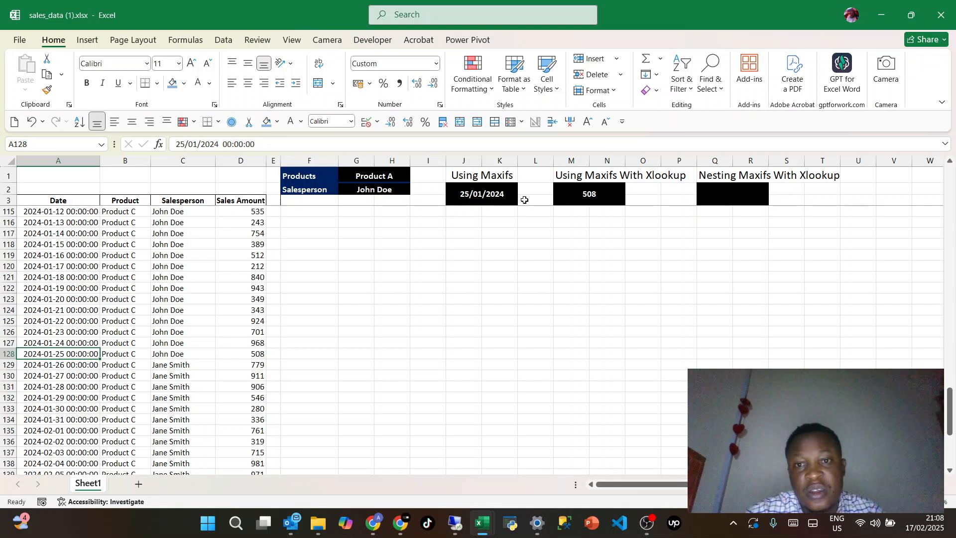
{"action": "left_click", "coordinate": [580, 199]}
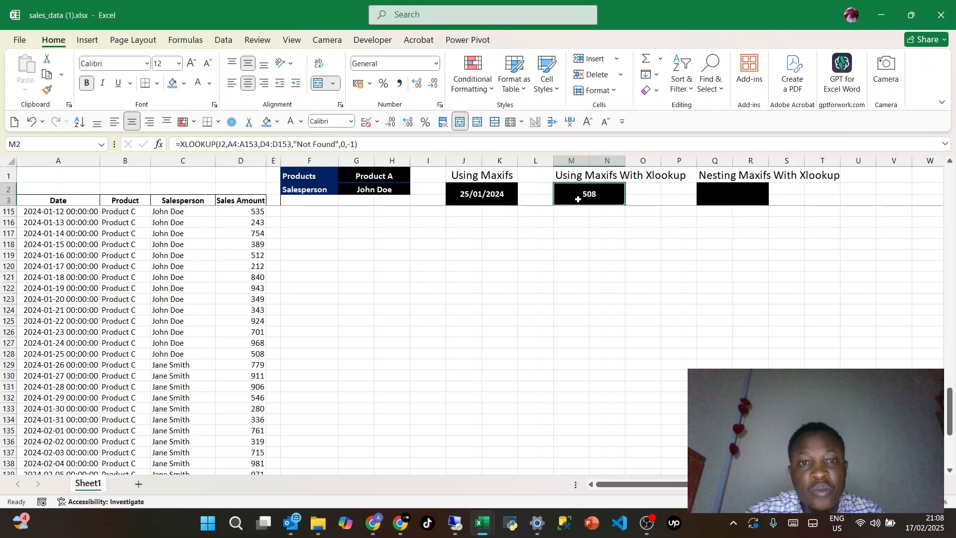
Start an XLOOKUP formula in Q2 with a nested MAXIFS as lookup value, using the dates A4:A153 as its max range.
{"action": "left_click", "coordinate": [715, 197]}
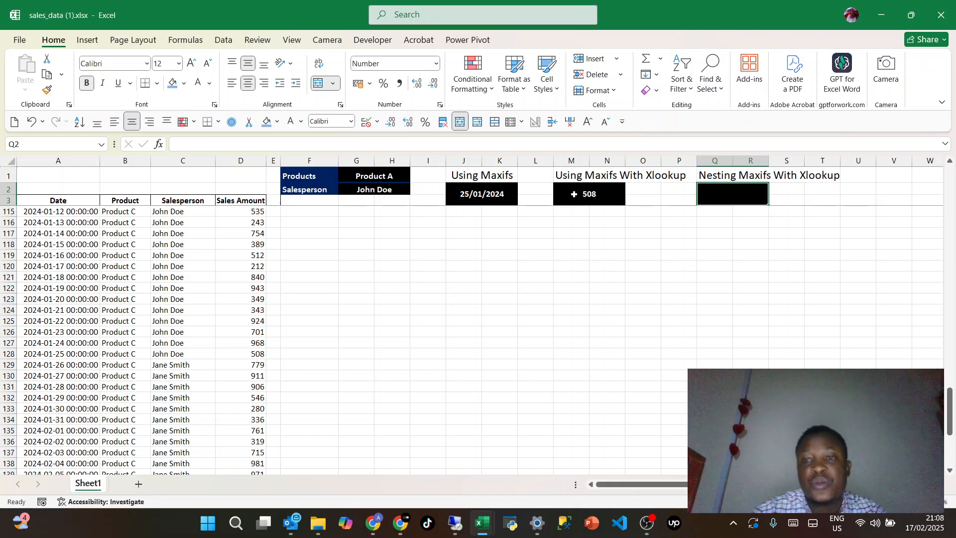
{"action": "type", "text": "=XLOOKUP("}
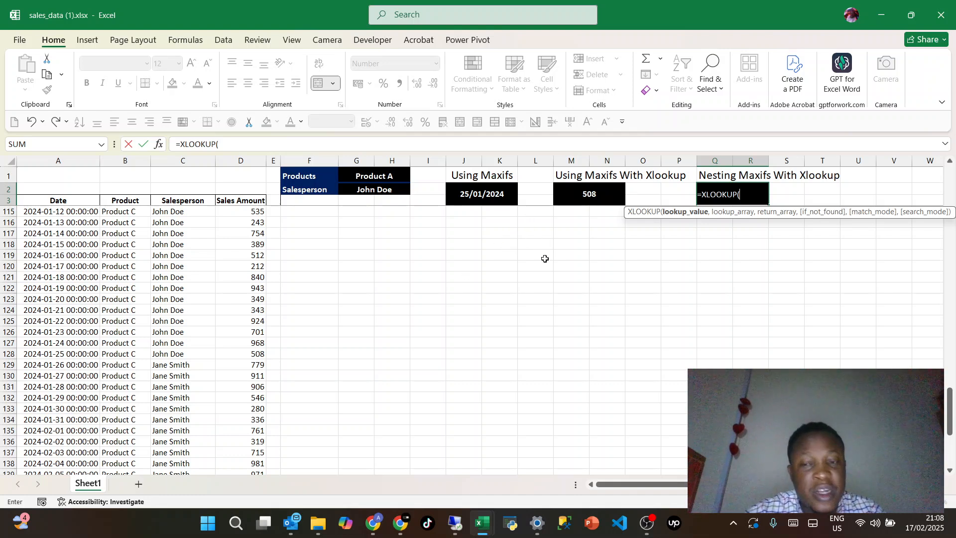
{"action": "type", "text": "maxi"}
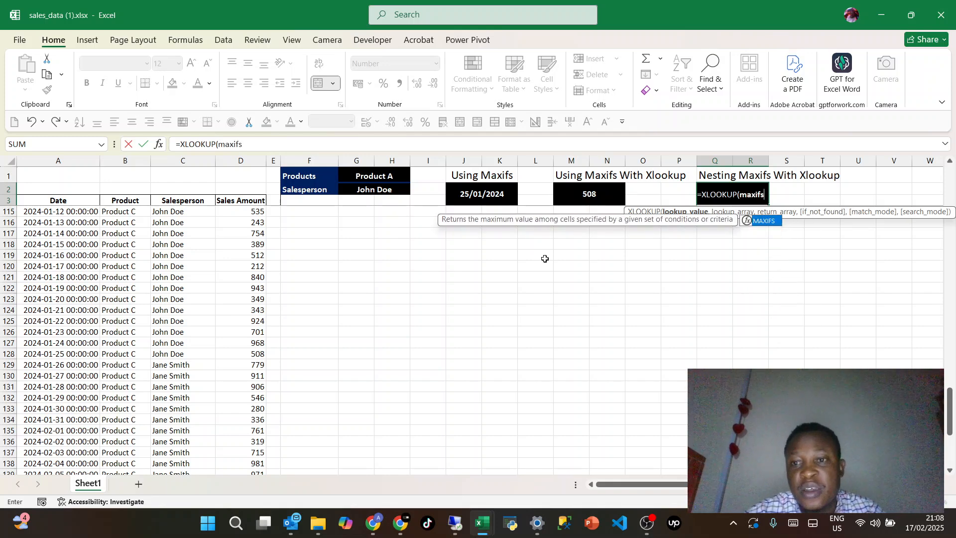
{"action": "type", "text": "fs"}
{"action": "key", "text": "Tab"}
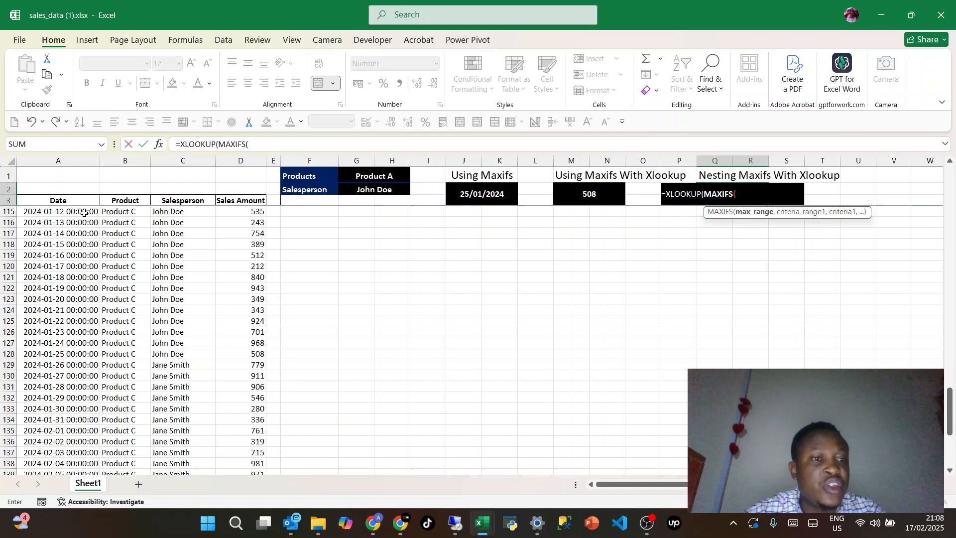
{"action": "left_click", "coordinate": [73, 201]}
{"action": "key", "text": "Down"}
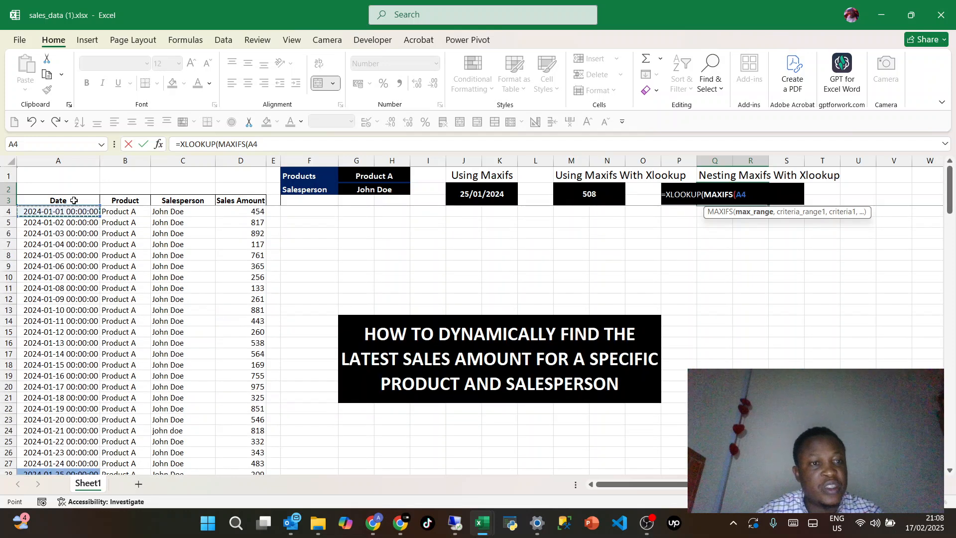
{"action": "key", "text": "ctrl+shift+Down"}
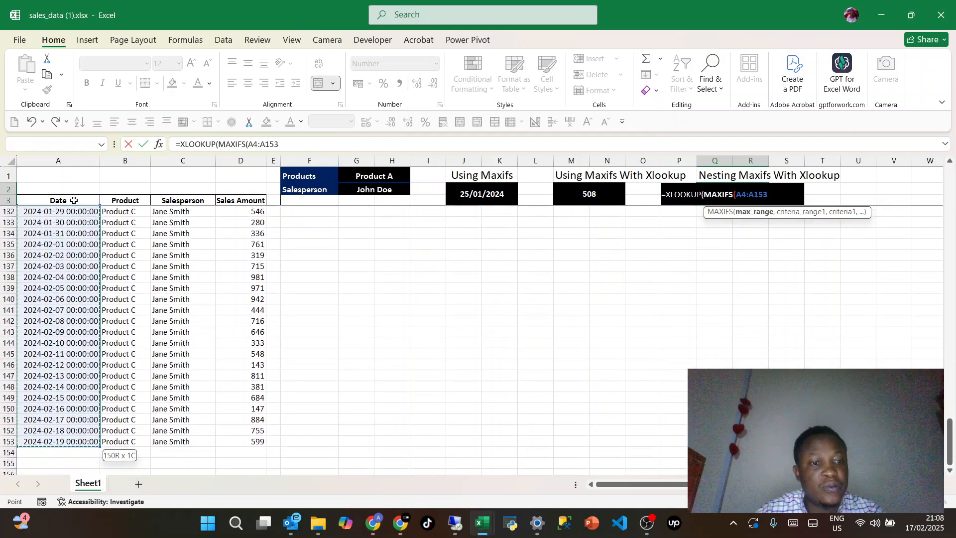
{"action": "type", "text": ","}
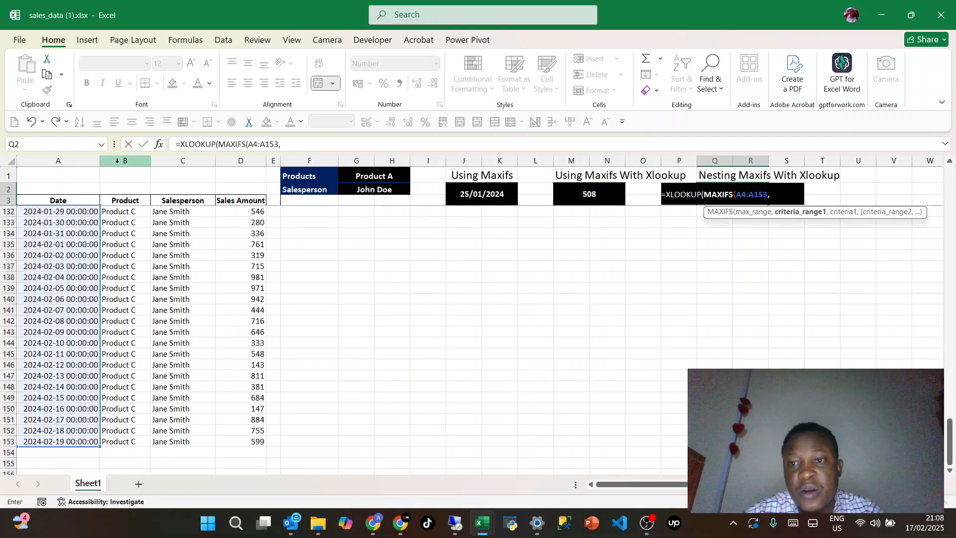
Add the product column B4:B153 as the first MAXIFS criteria range, with the selected product in G1 as its criterion.
{"action": "left_click", "coordinate": [119, 201]}
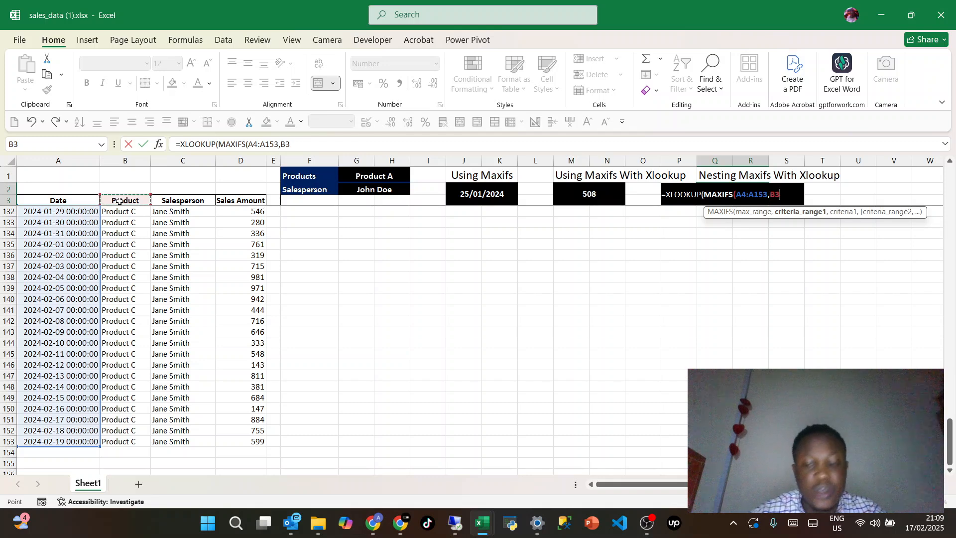
{"action": "key", "text": "Down"}
{"action": "key", "text": "ctrl+shift+Down"}
{"action": "type", "text": ","}
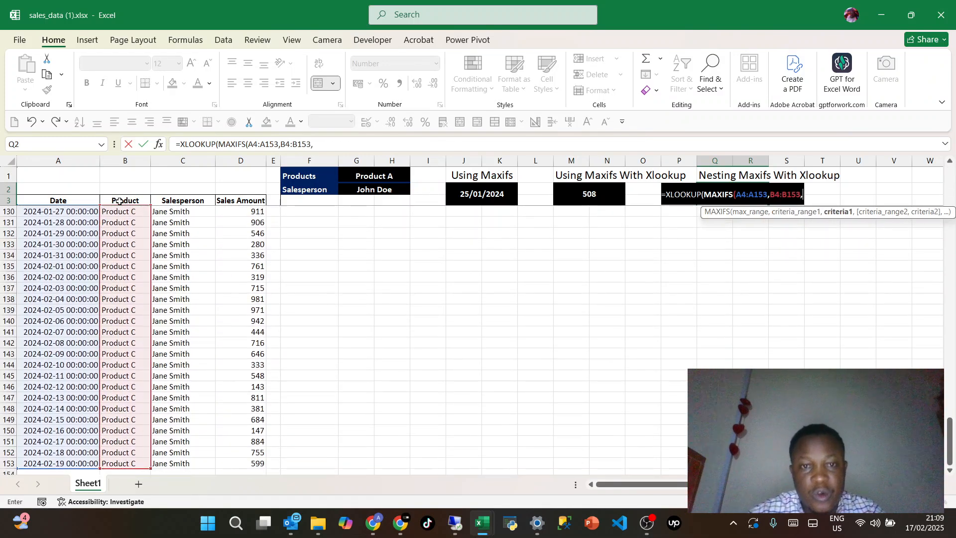
{"action": "left_click", "coordinate": [359, 175]}
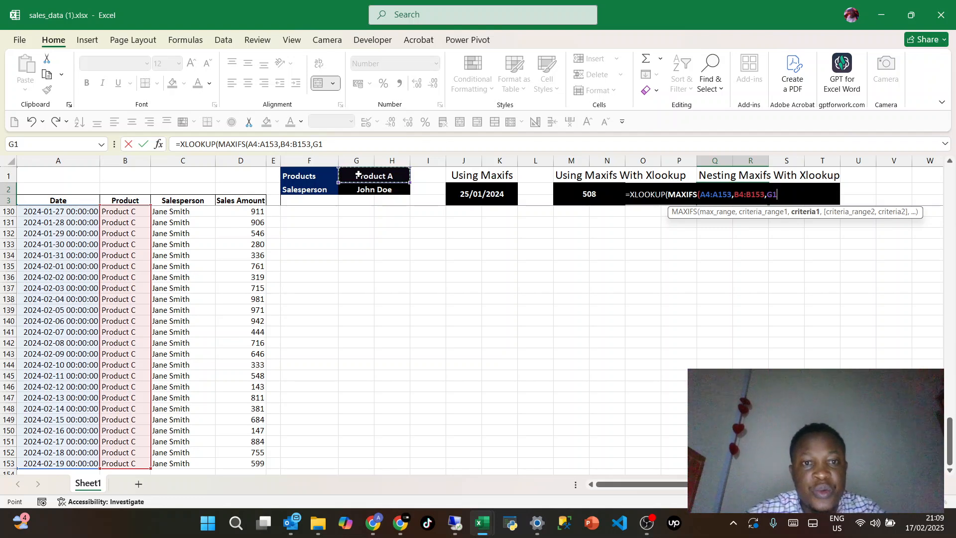
{"action": "type", "text": ","}
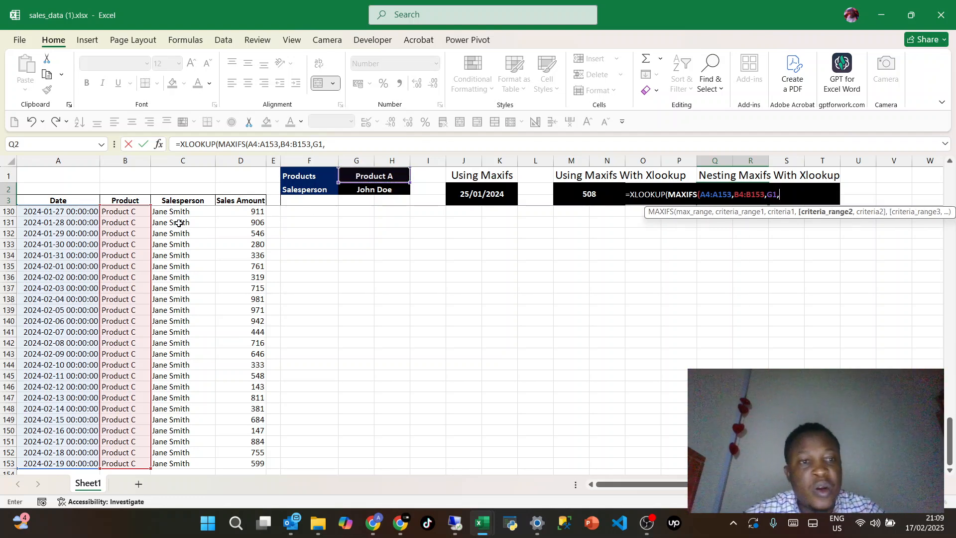
Add the salesperson column C4:C153 with G2 as the second MAXIFS criterion, and close the nested MAXIFS.
{"action": "left_click", "coordinate": [185, 201]}
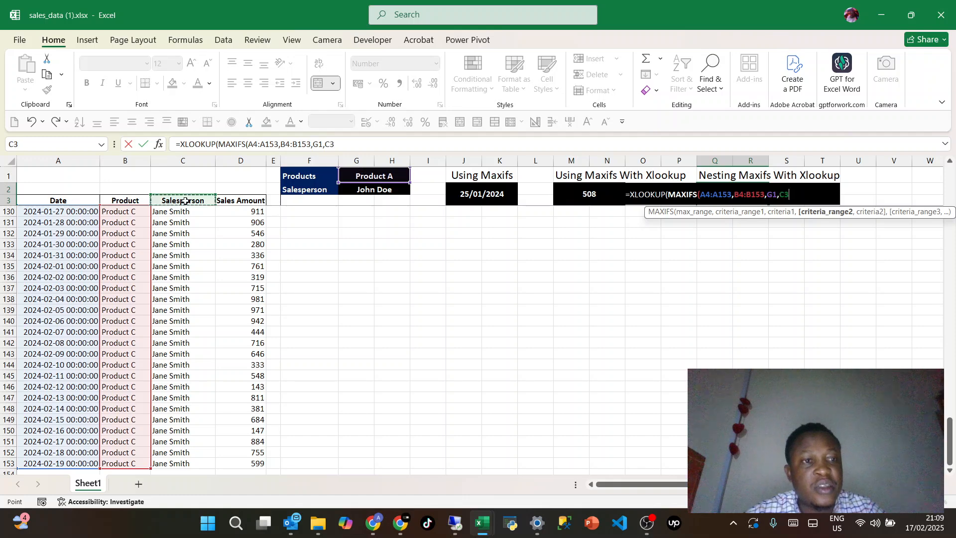
{"action": "key", "text": "Down"}
{"action": "key", "text": "ctrl+shift+Down"}
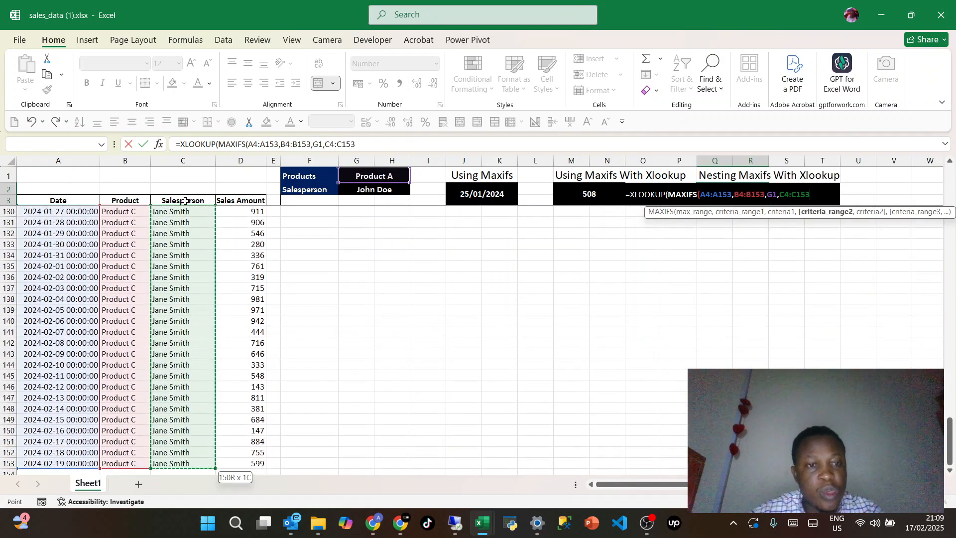
{"action": "type", "text": ","}
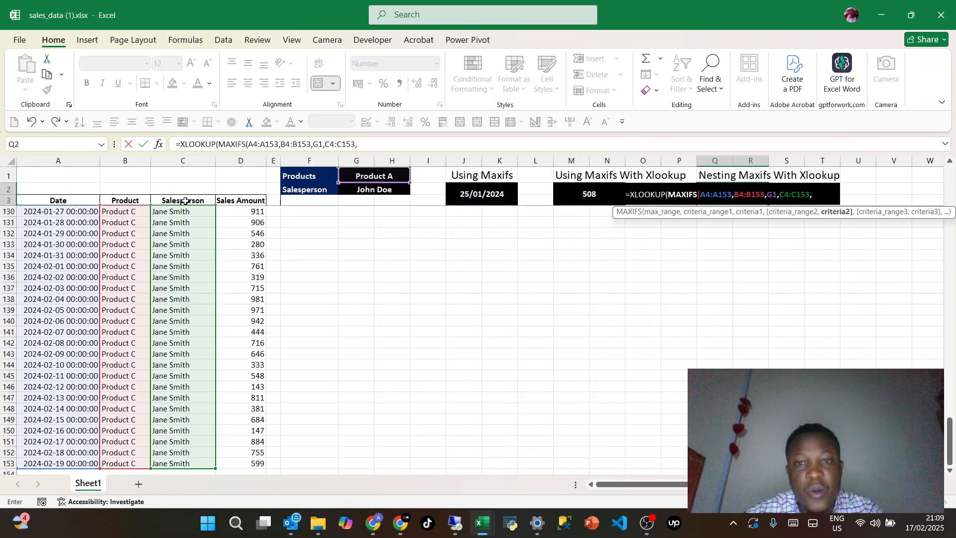
{"action": "left_click", "coordinate": [360, 191]}
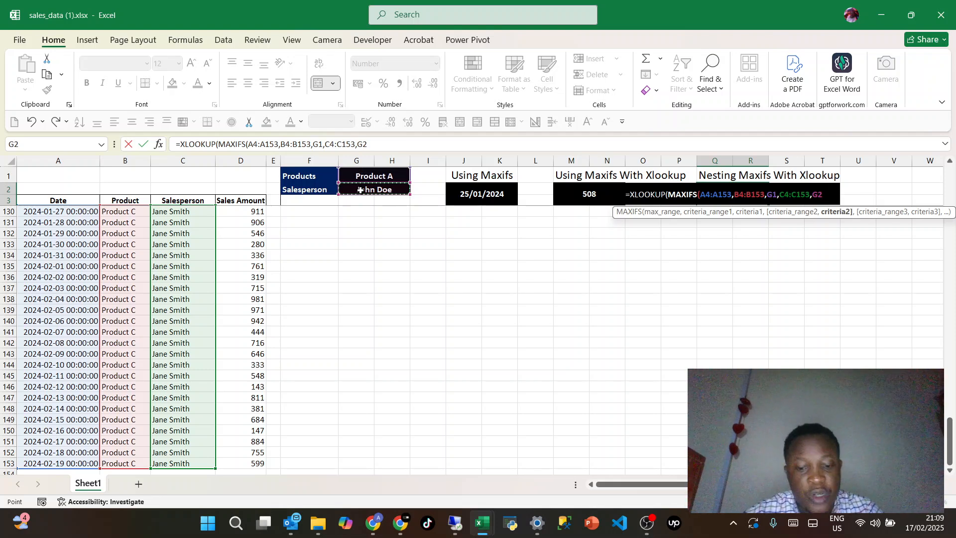
{"action": "type", "text": ")"}
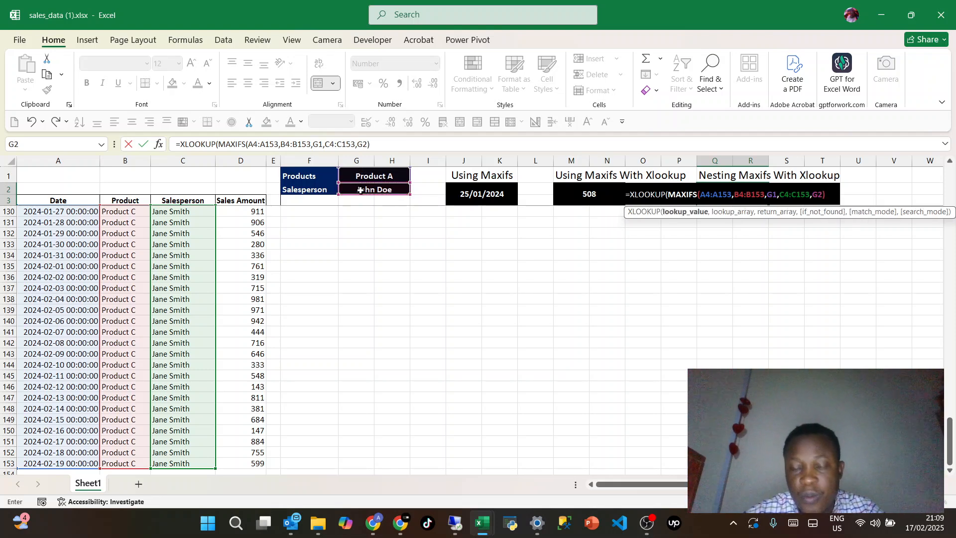
Use the date column A4:A153 as the XLOOKUP lookup array after the nested MAXIFS.
{"action": "type", "text": ","}
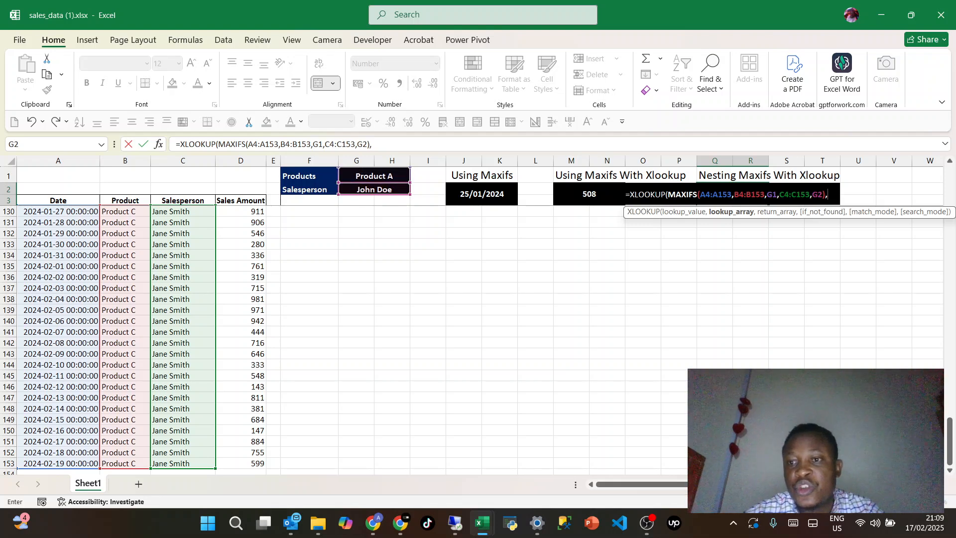
{"action": "left_click_drag", "start_coordinate": [371, 144], "coordinate": [218, 143]}
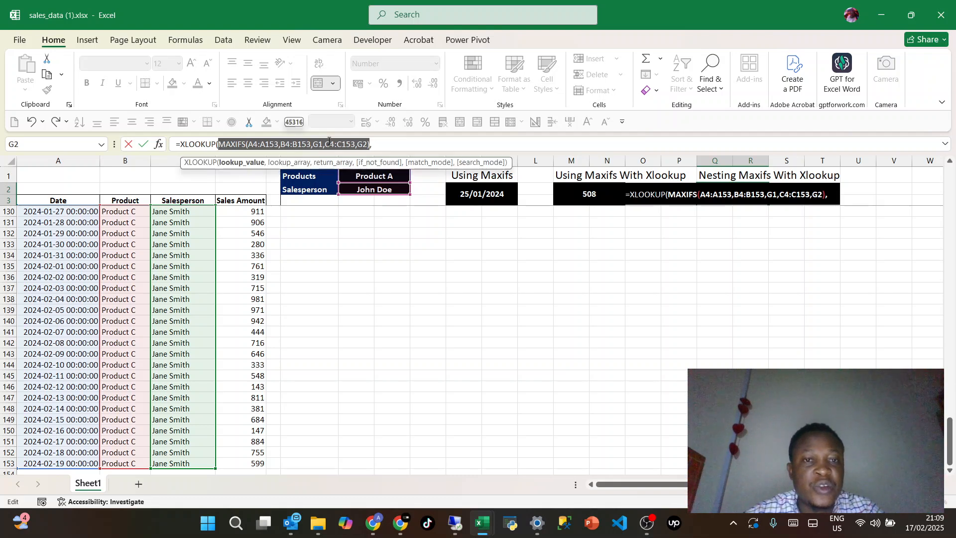
{"action": "left_click", "coordinate": [378, 146]}
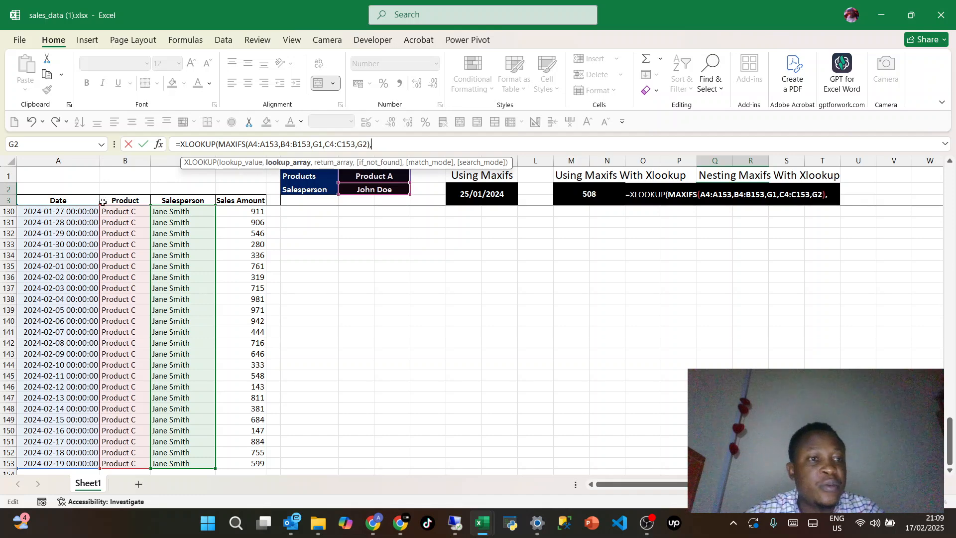
{"action": "left_click", "coordinate": [67, 202]}
{"action": "key", "text": "Down"}
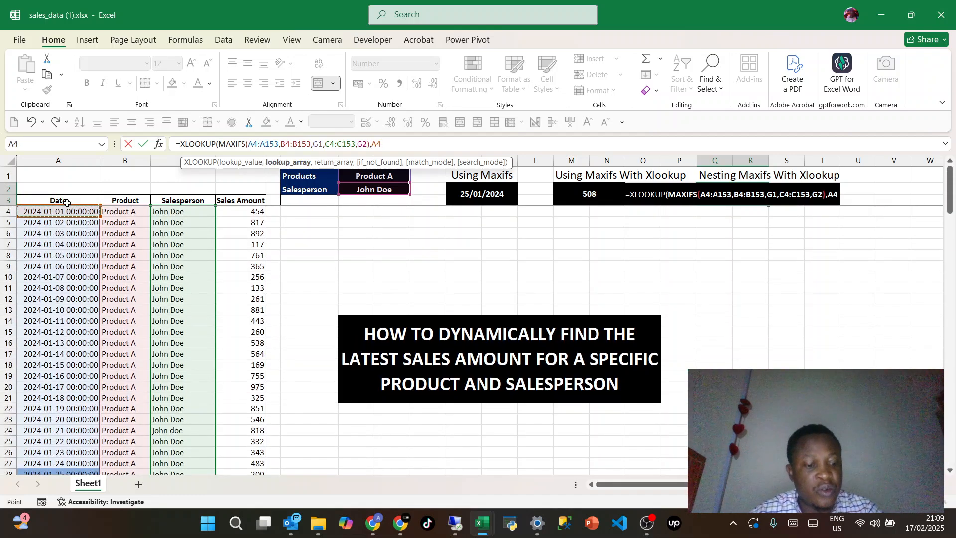
{"action": "key", "text": "ctrl+shift+Down"}
{"action": "type", "text": ","}
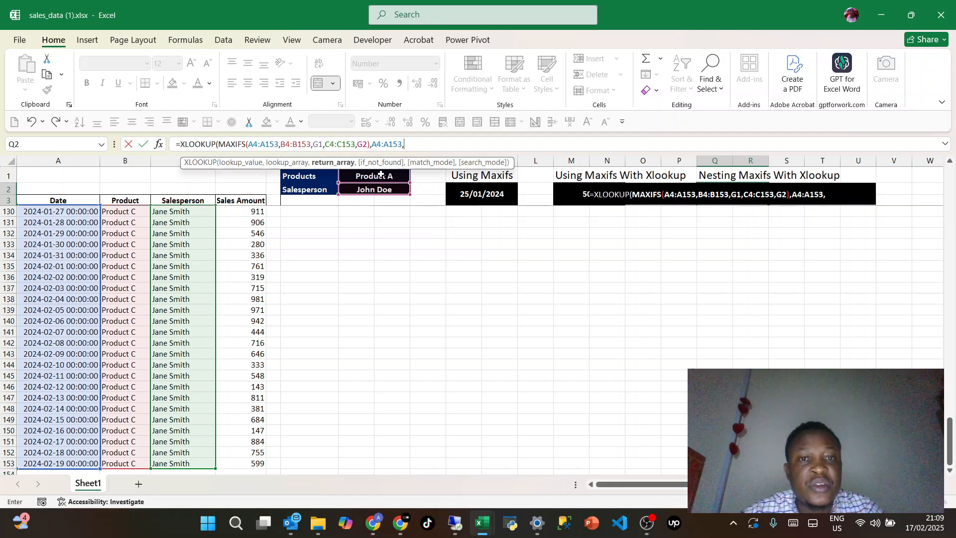
Add the sales amounts D4:D153 as the XLOOKUP return array.
{"action": "left_click", "coordinate": [247, 201]}
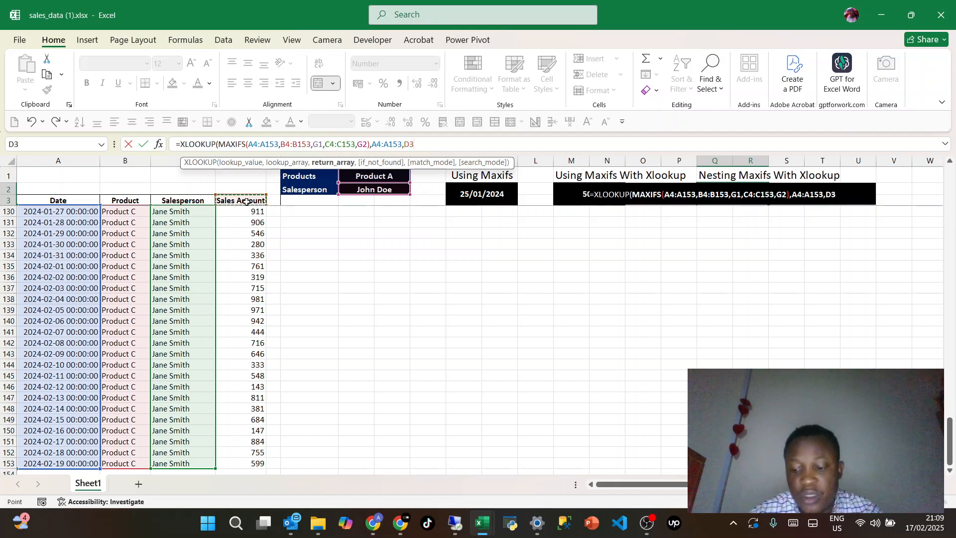
{"action": "key", "text": "Down"}
{"action": "key", "text": "ctrl+shift+Down"}
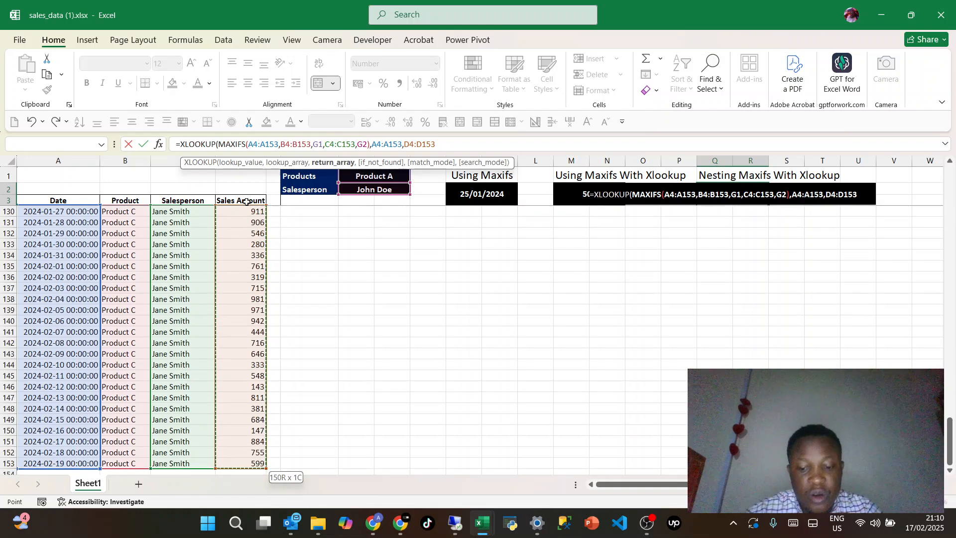
{"action": "type", "text": ","}
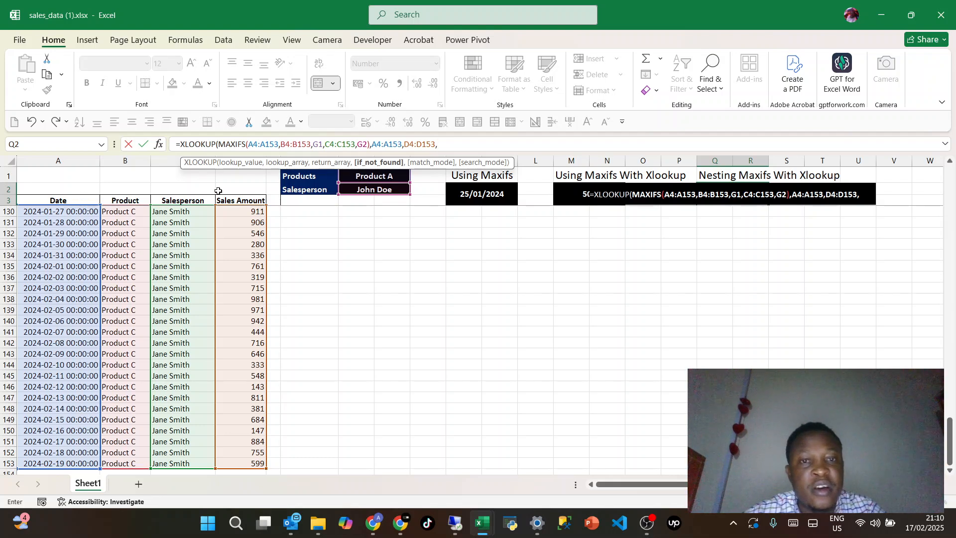
Set the XLOOKUP's if-not-found text to "Not Found" and its match mode to 0, exact match.
{"action": "type", "text": "\"N"}
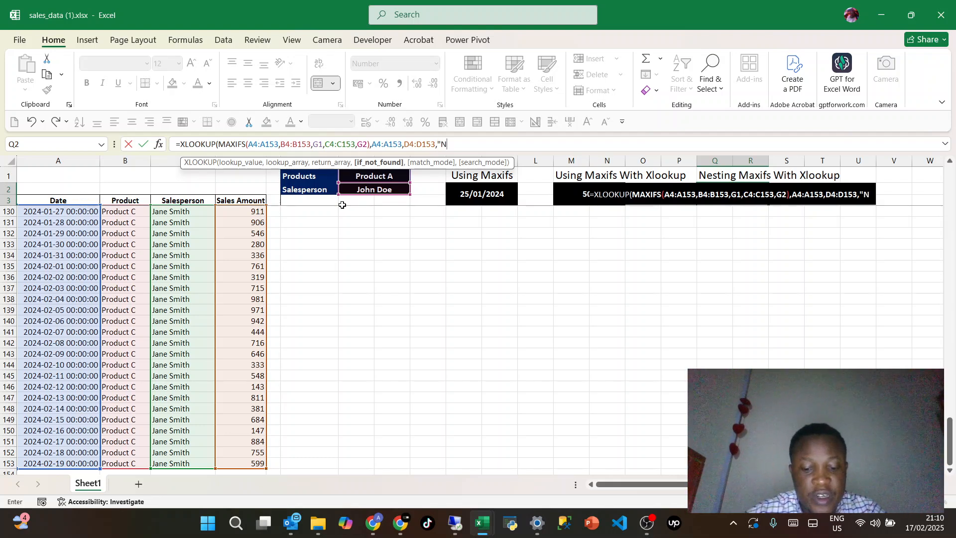
{"action": "type", "text": "ot Fo"}
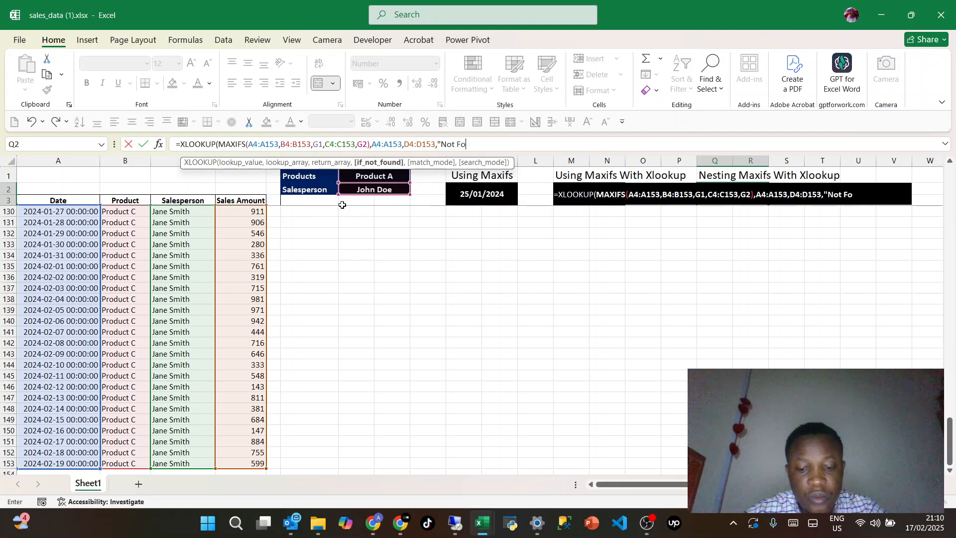
{"action": "type", "text": "und"}
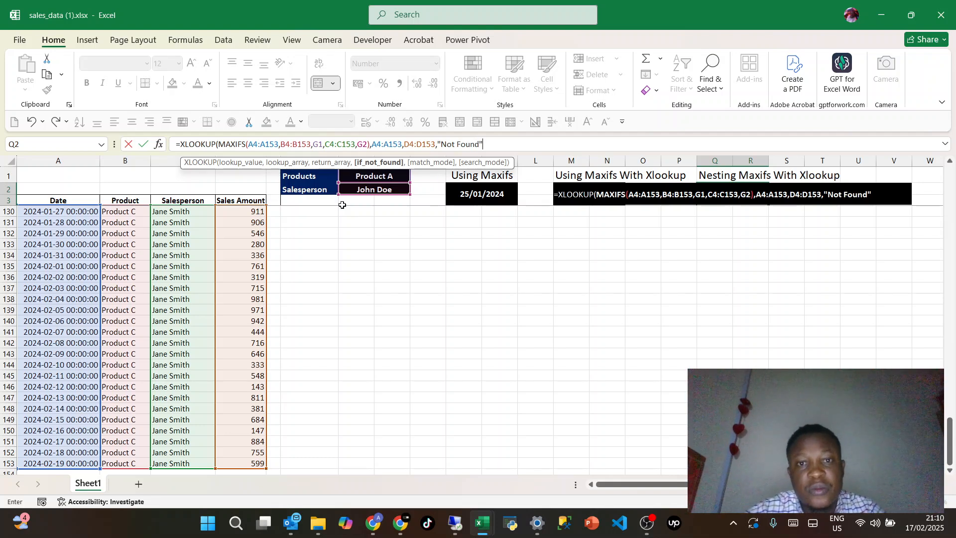
{"action": "type", "text": "\","}
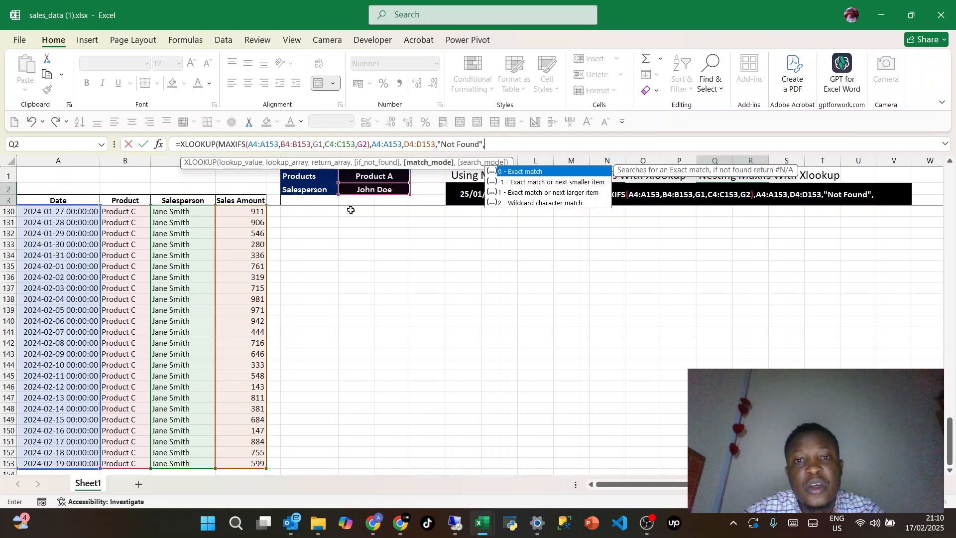
{"action": "type", "text": "0"}
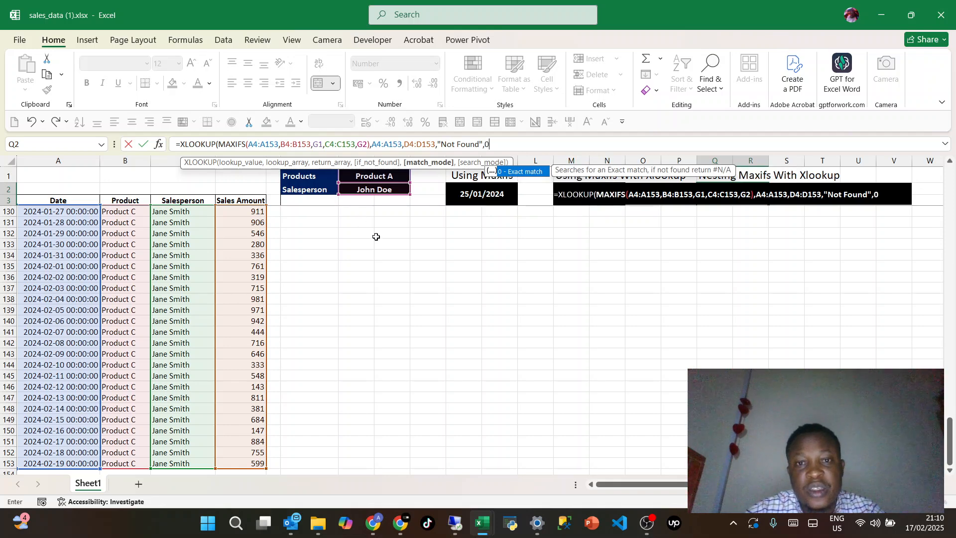
{"action": "type", "text": ","}
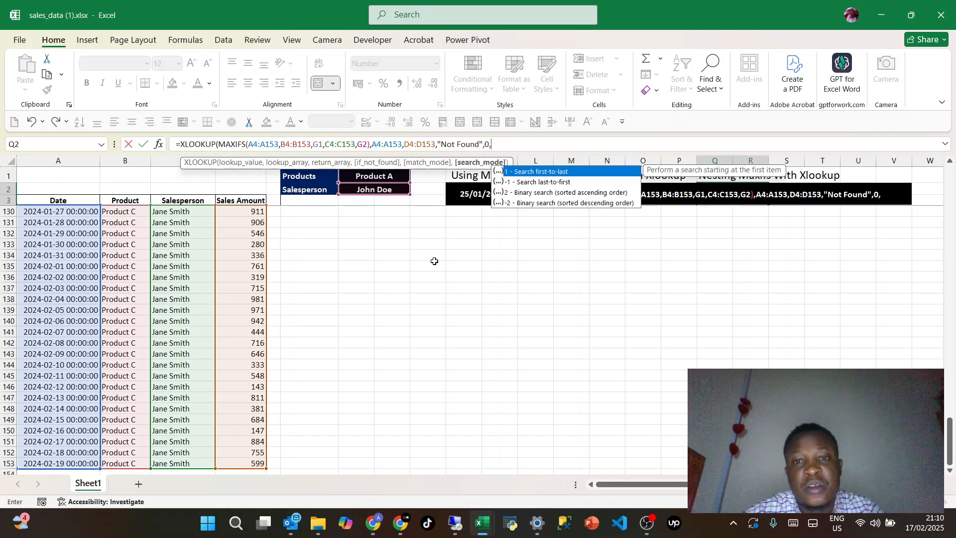
Set the search mode to -1, last-to-first, and complete the nested formula in Q2.
{"action": "double_click", "coordinate": [544, 183]}
{"action": "type", "text": ")"}
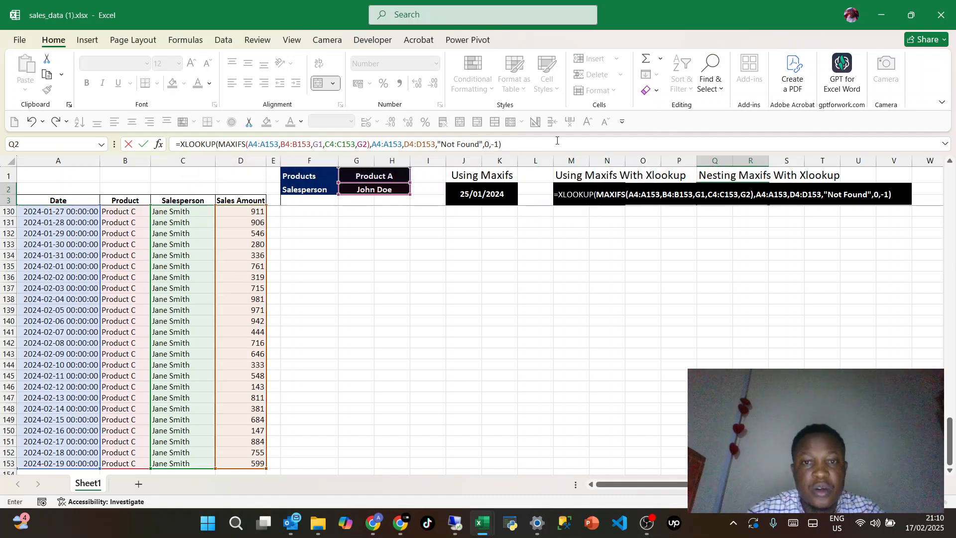
{"action": "key", "text": "Return"}
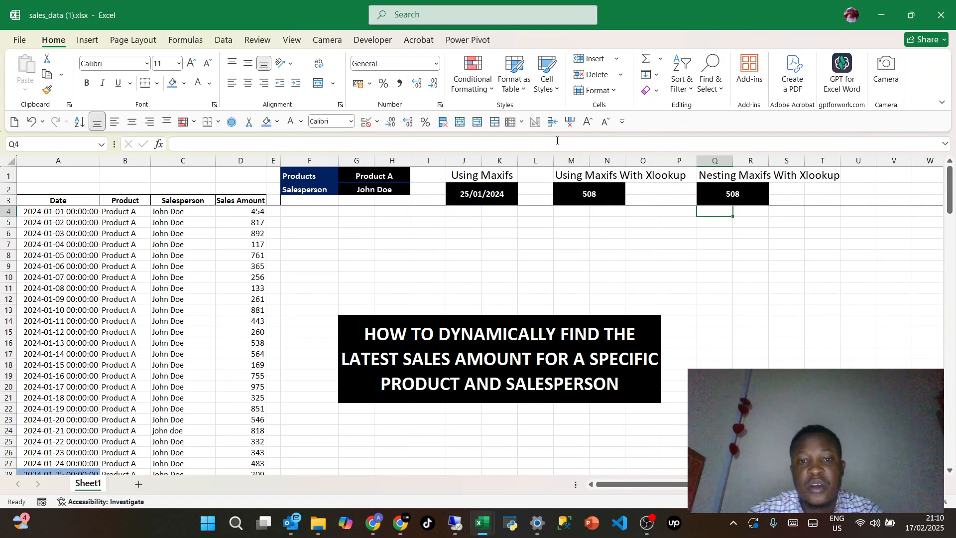
Check the product, salesperson and sales amount in row 28 against the nested XLOOKUP result in Q2.
{"action": "left_click", "coordinate": [740, 194]}
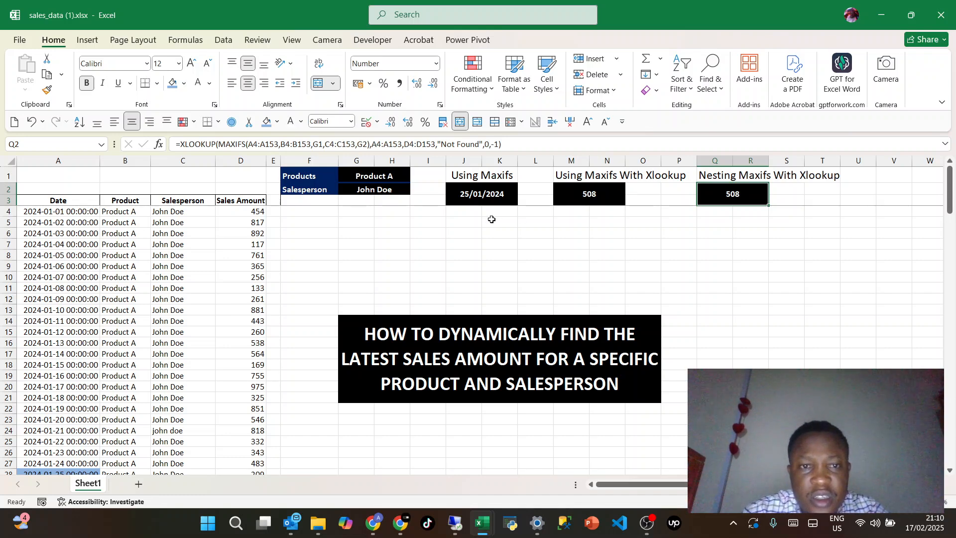
{"action": "left_click", "coordinate": [374, 178]}
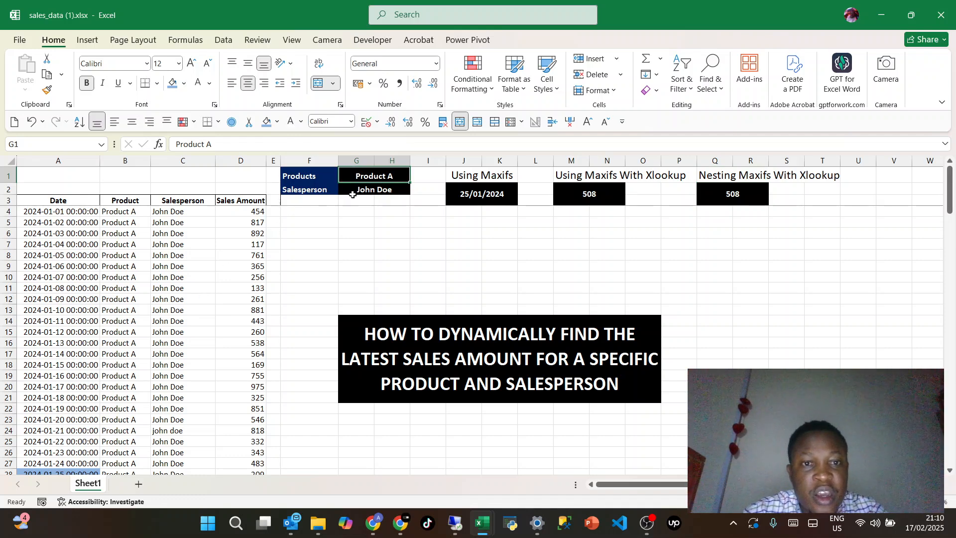
{"action": "left_click", "coordinate": [362, 189]}
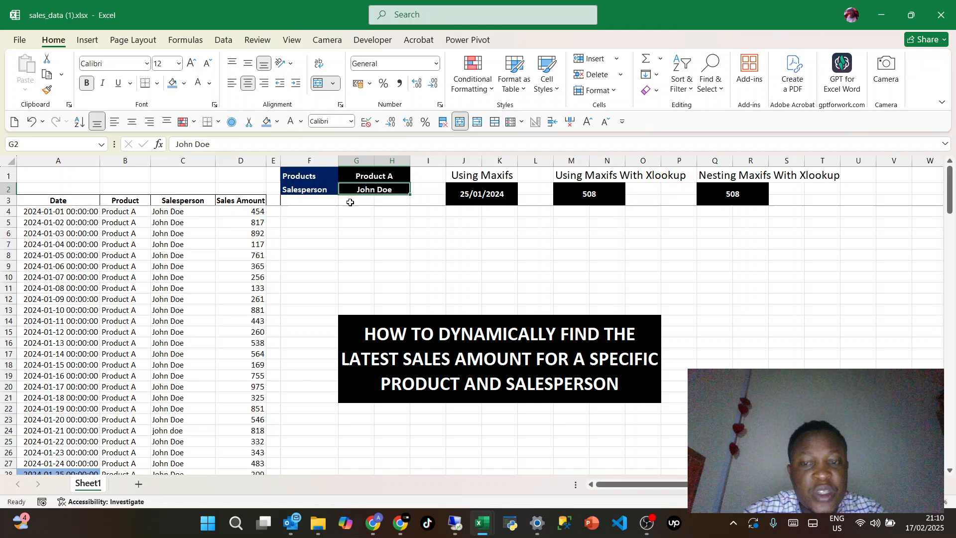
{"action": "left_click", "coordinate": [152, 362]}
{"action": "scroll", "coordinate": [152, 364], "scroll_direction": "down", "scroll_amount": 9}
{"action": "scroll", "coordinate": [152, 363], "scroll_direction": "up", "scroll_amount": 4}
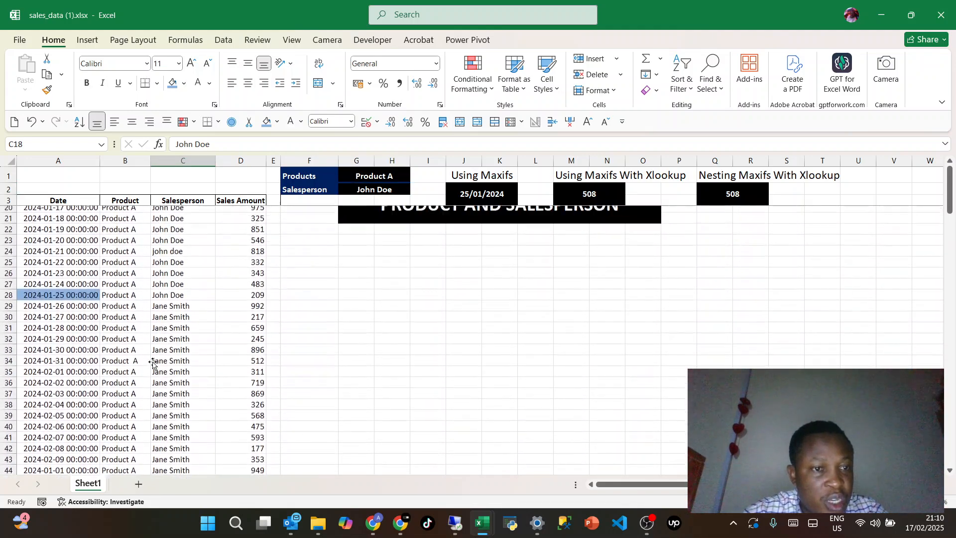
{"action": "scroll", "coordinate": [152, 362], "scroll_direction": "up", "scroll_amount": 2}
{"action": "left_click", "coordinate": [129, 341]}
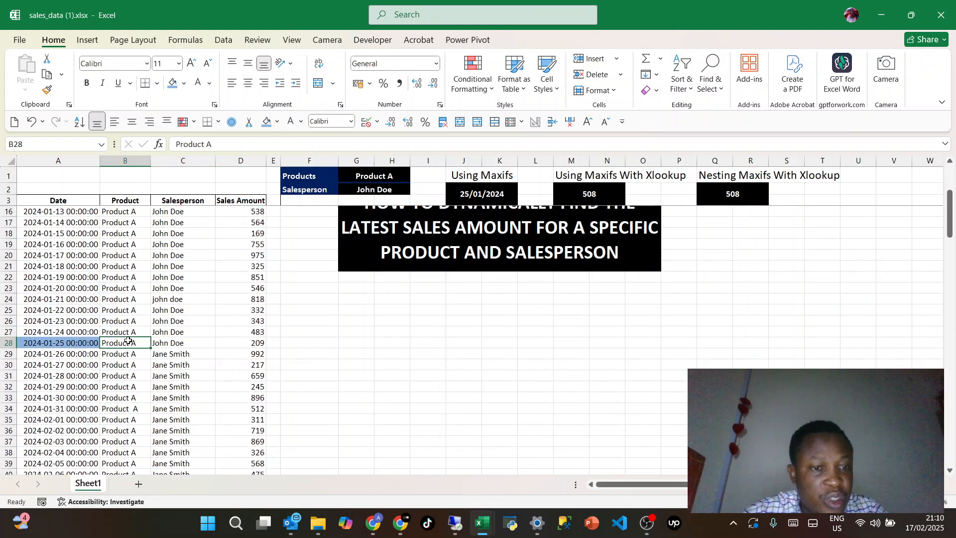
{"action": "left_click", "coordinate": [171, 343]}
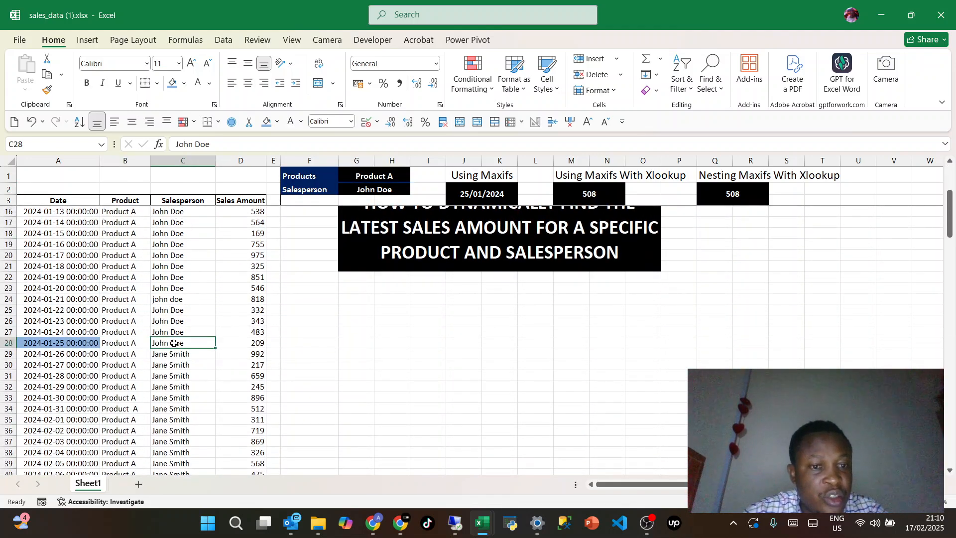
{"action": "left_click", "coordinate": [252, 344]}
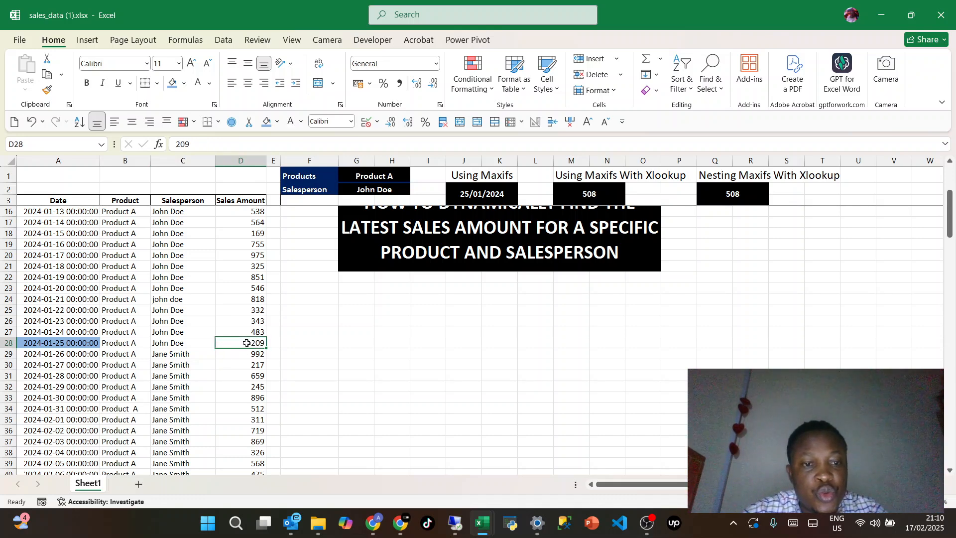
Change the search mode of the XLOOKUP formula in Q2 to 1, search first-to-last.
{"action": "left_click", "coordinate": [727, 193]}
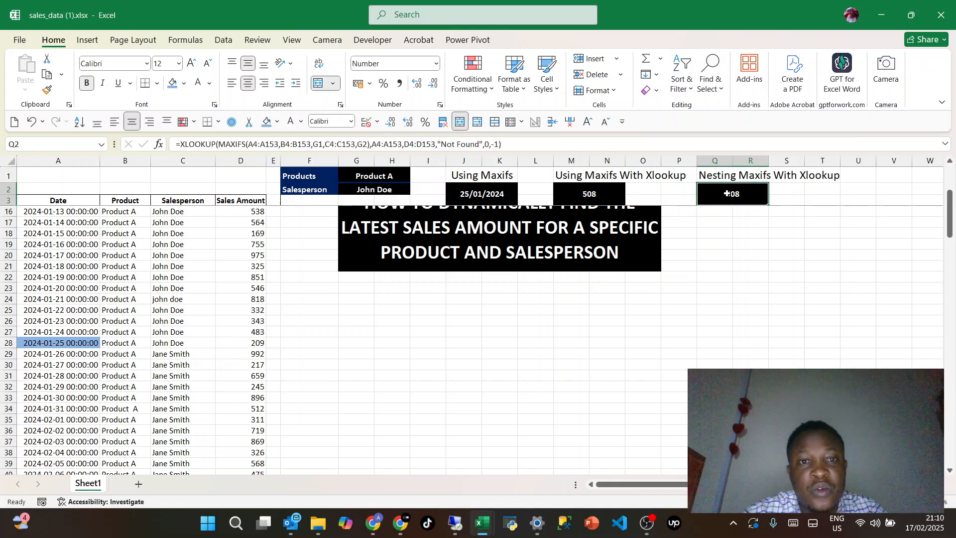
{"action": "left_click", "coordinate": [500, 145]}
{"action": "key", "text": "BackSpace"}
{"action": "key", "text": "BackSpace"}
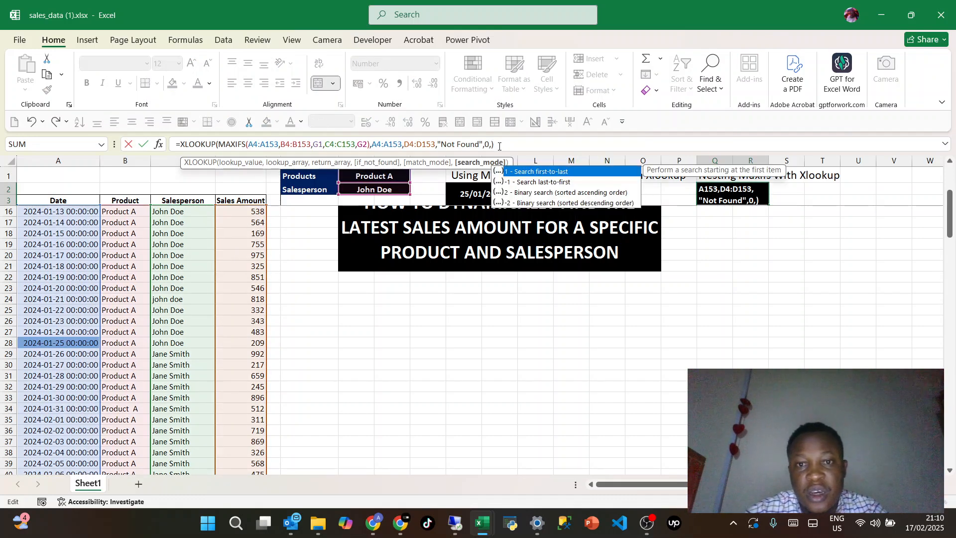
{"action": "double_click", "coordinate": [534, 169]}
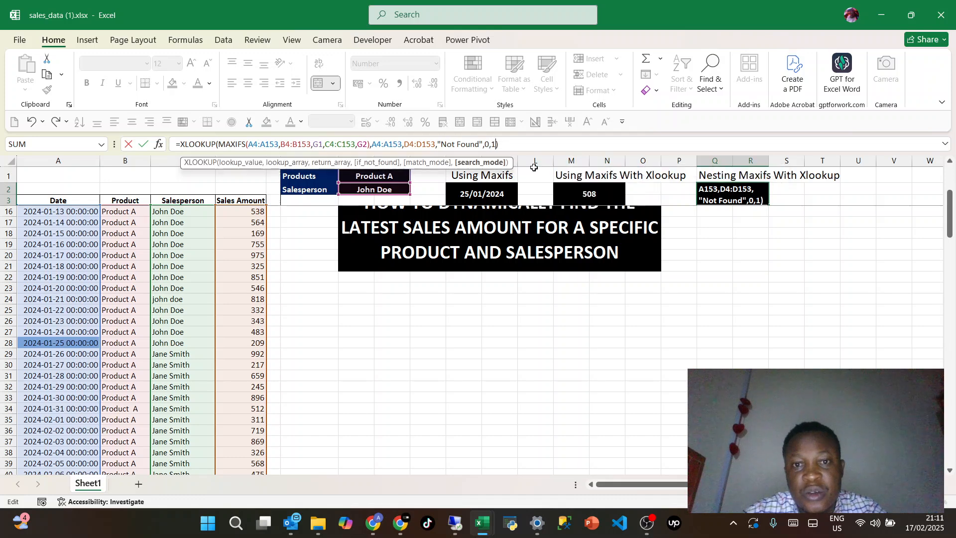
{"action": "key", "text": "ctrl+Return"}
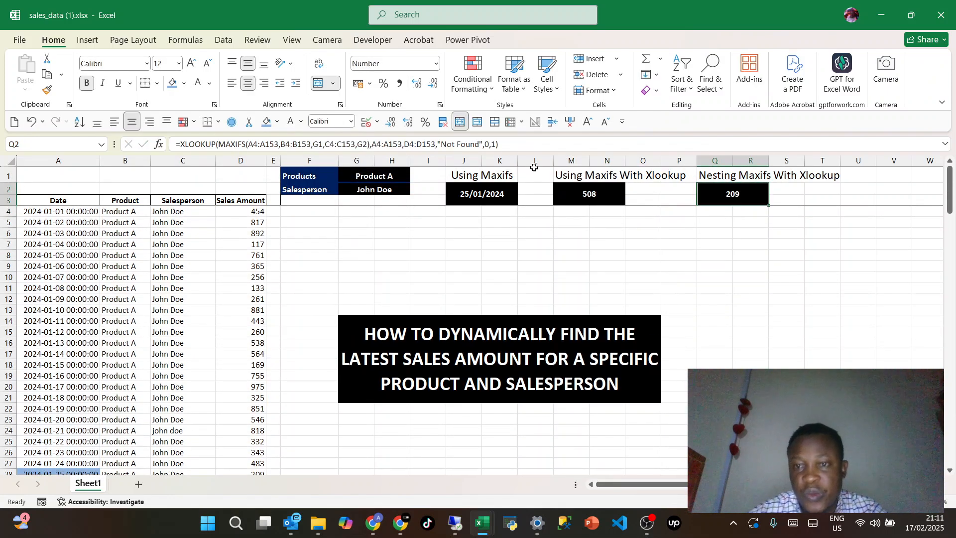
{"action": "left_click", "coordinate": [493, 144]}
{"action": "key", "text": "Return"}
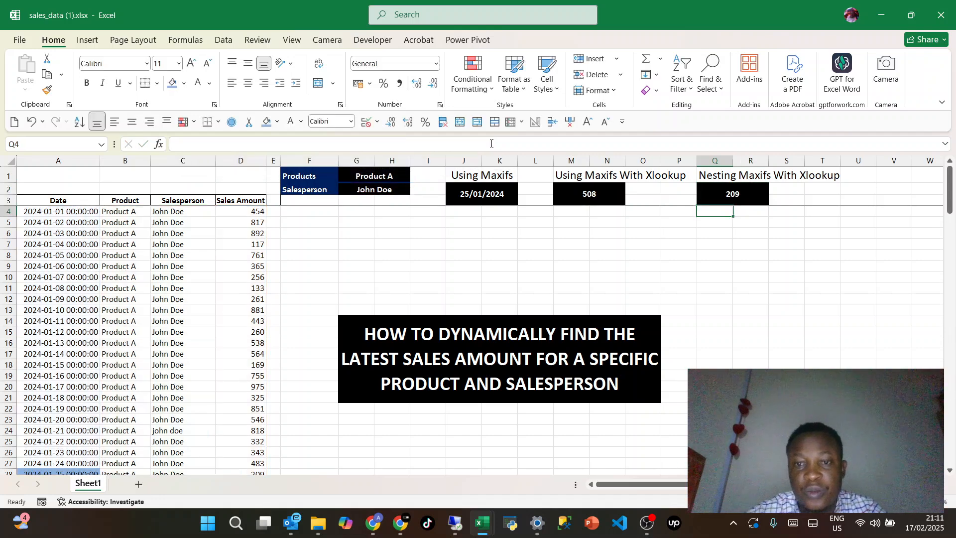
Change the search mode of the XLOOKUP formula in M2 to 1, search first-to-last.
{"action": "left_click", "coordinate": [601, 196]}
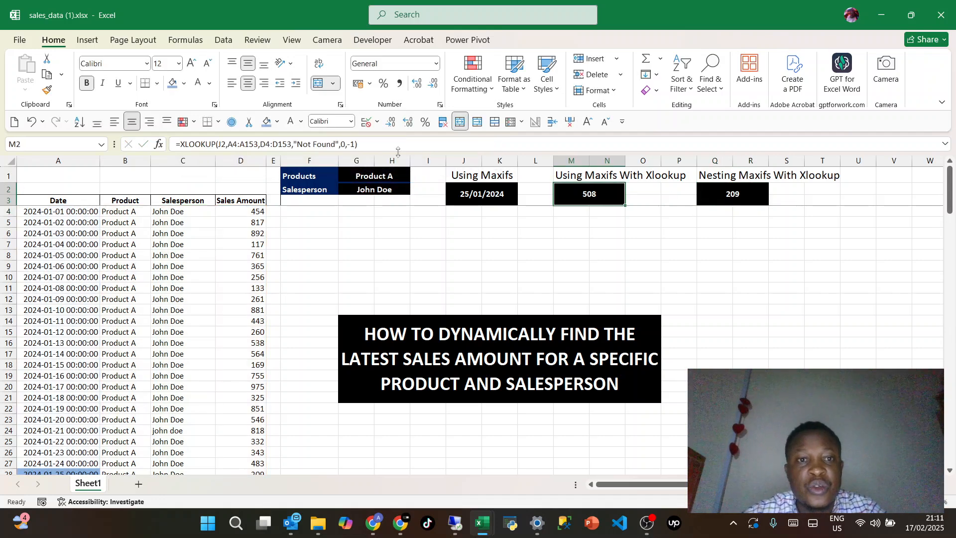
{"action": "left_click", "coordinate": [356, 145]}
{"action": "key", "text": "BackSpace"}
{"action": "key", "text": "BackSpace"}
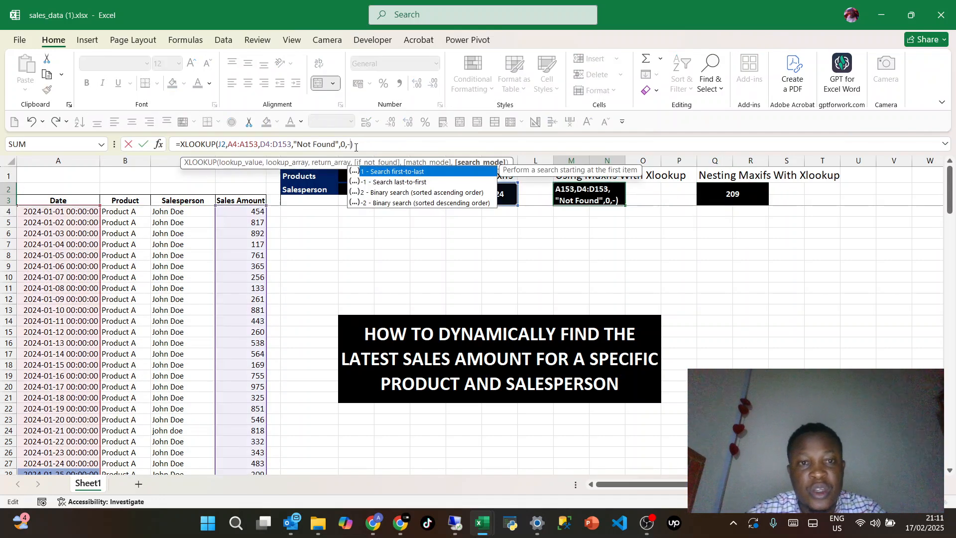
{"action": "key", "text": "Return"}
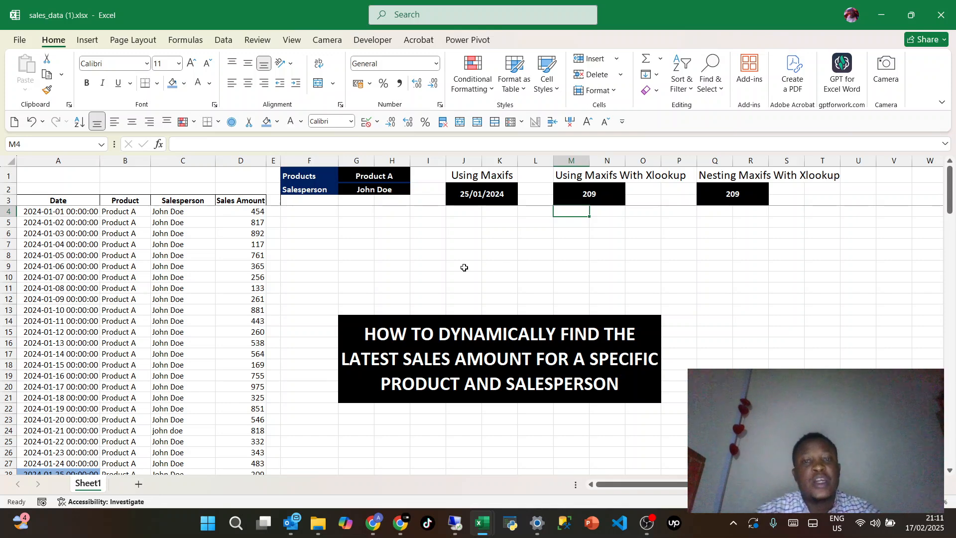
{"action": "scroll", "coordinate": [435, 299], "scroll_direction": "down", "scroll_amount": 1}
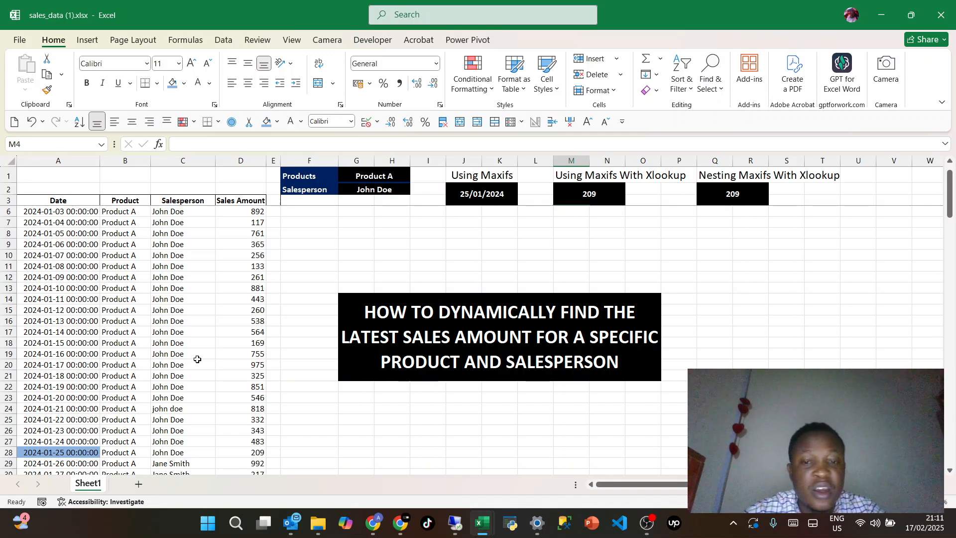
{"action": "scroll", "coordinate": [198, 359], "scroll_direction": "down", "scroll_amount": 5}
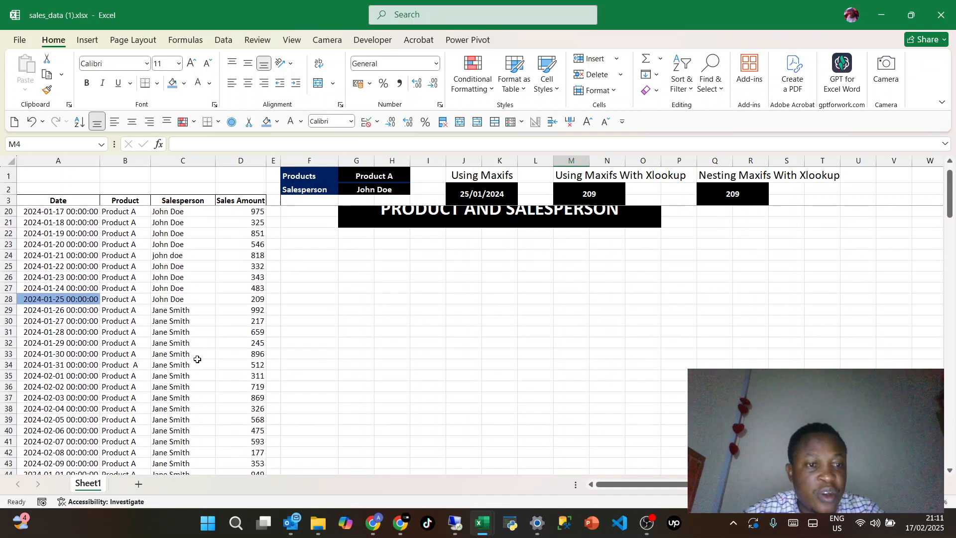
{"action": "scroll", "coordinate": [197, 359], "scroll_direction": "up", "scroll_amount": 5}
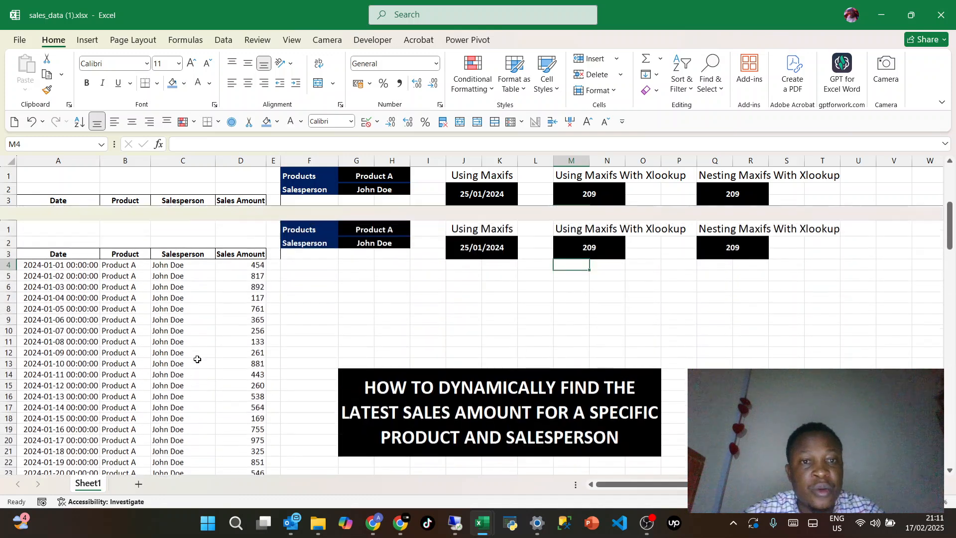
{"action": "scroll", "coordinate": [198, 359], "scroll_direction": "down", "scroll_amount": 1}
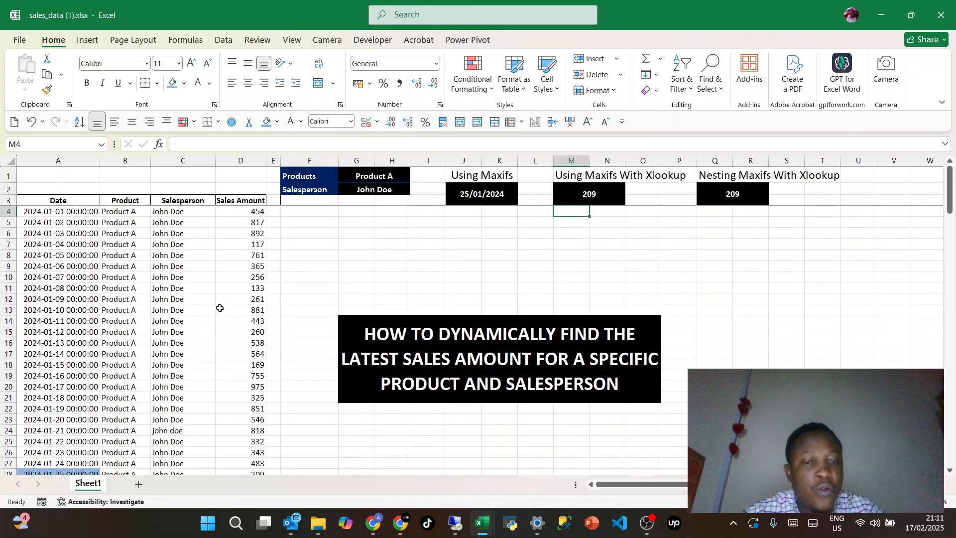